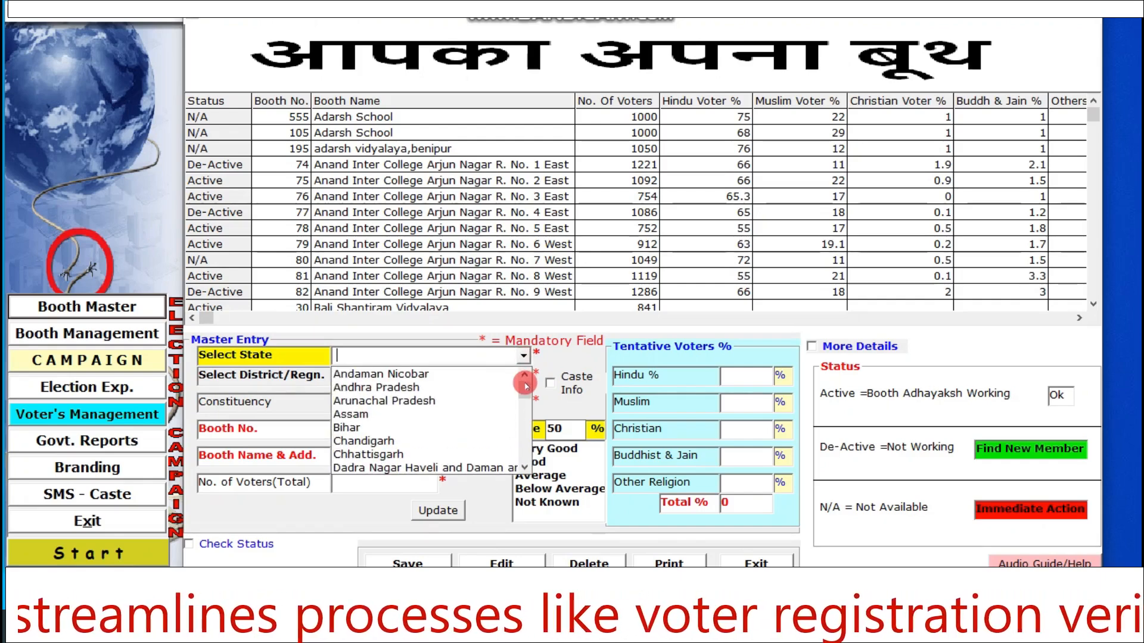
- Select West Bengal as the state in the master entry form
text(we)
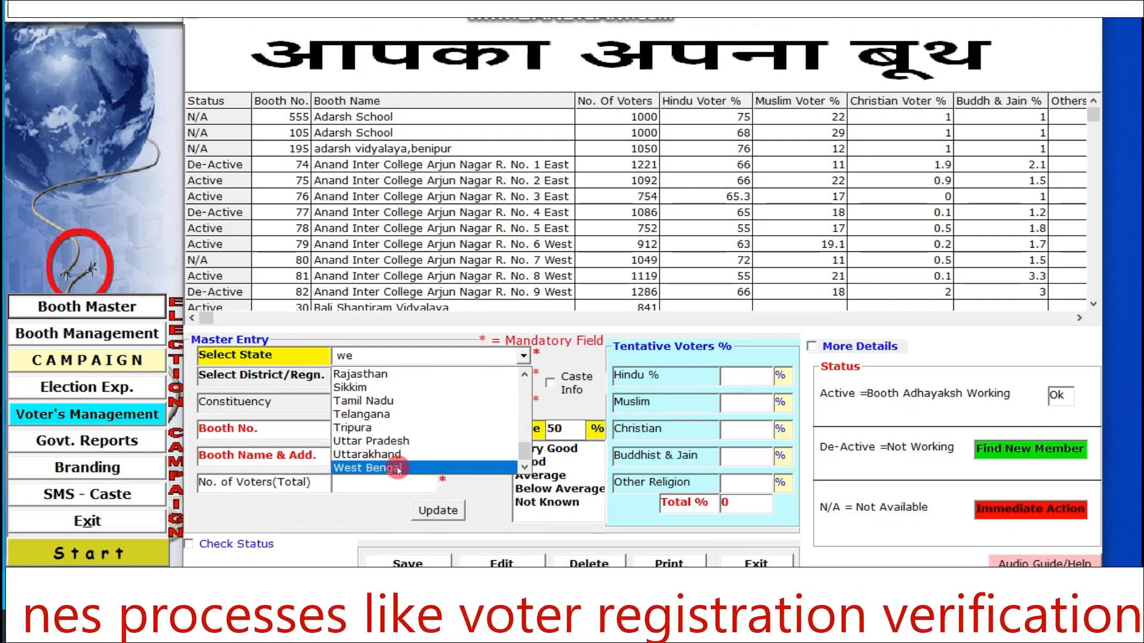
click(397, 468)
click(523, 375)
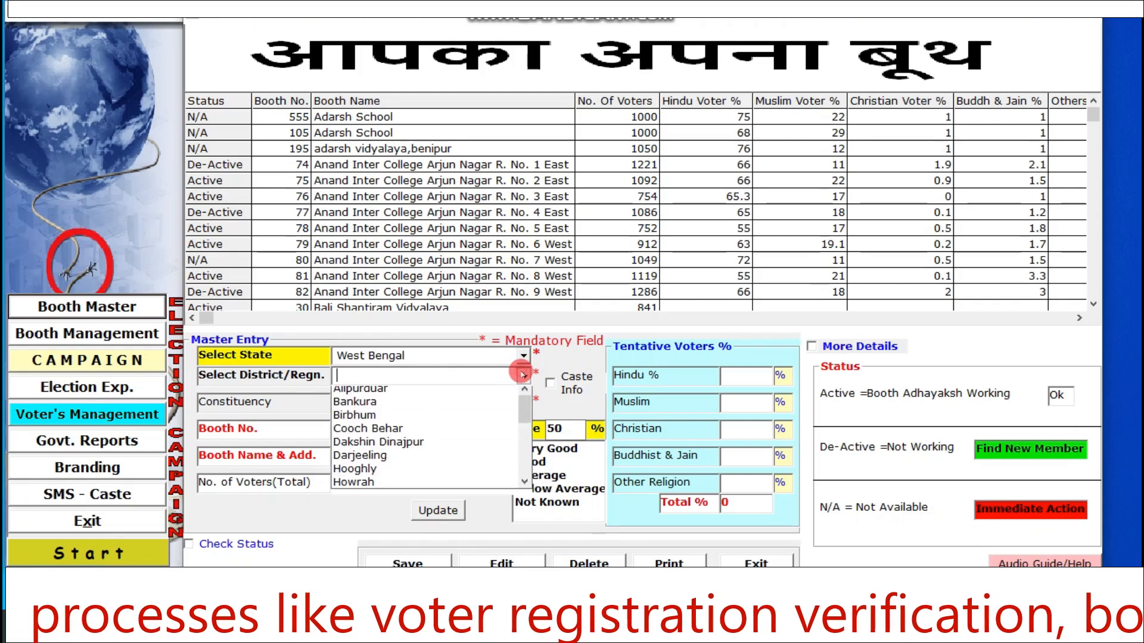
text(no)
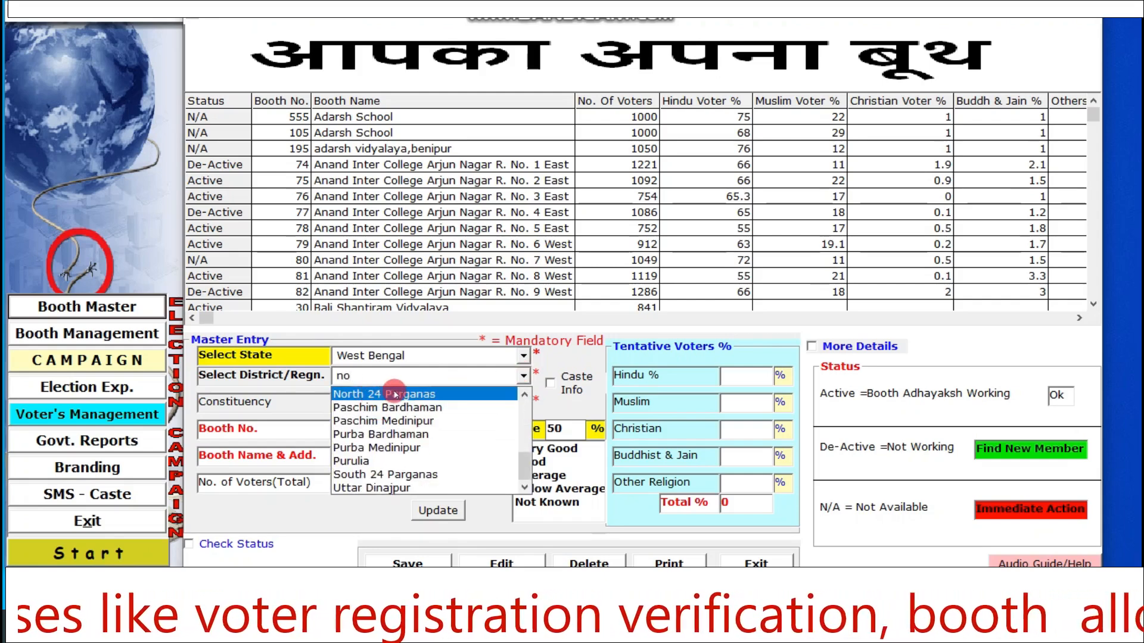
click(525, 425)
click(527, 424)
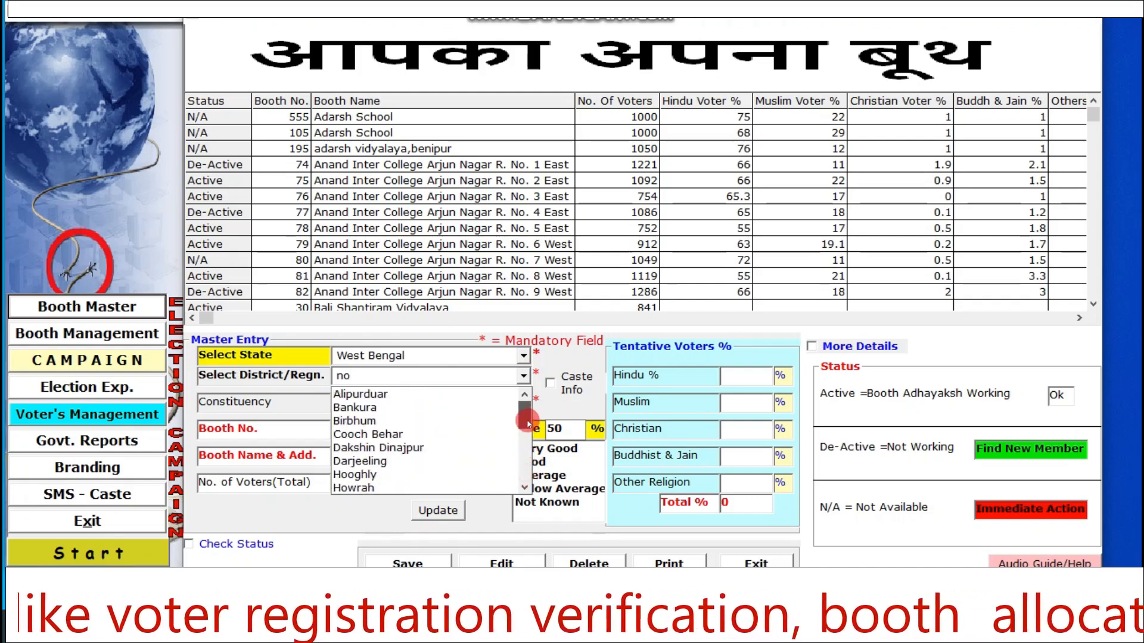
drag(527, 423, 527, 499)
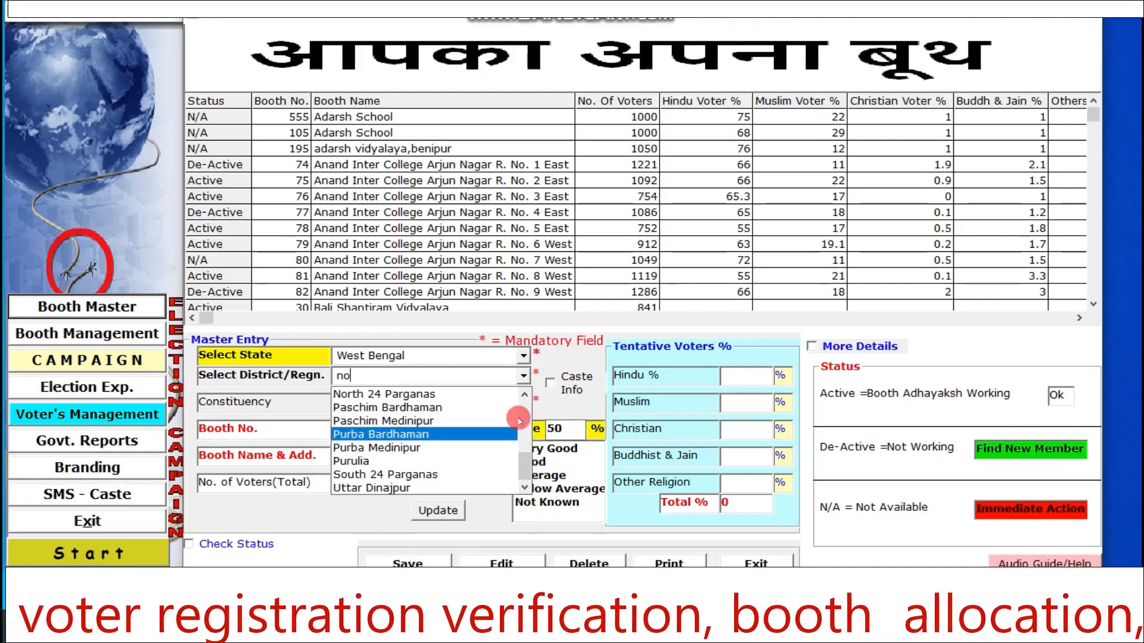
click(523, 355)
click(522, 356)
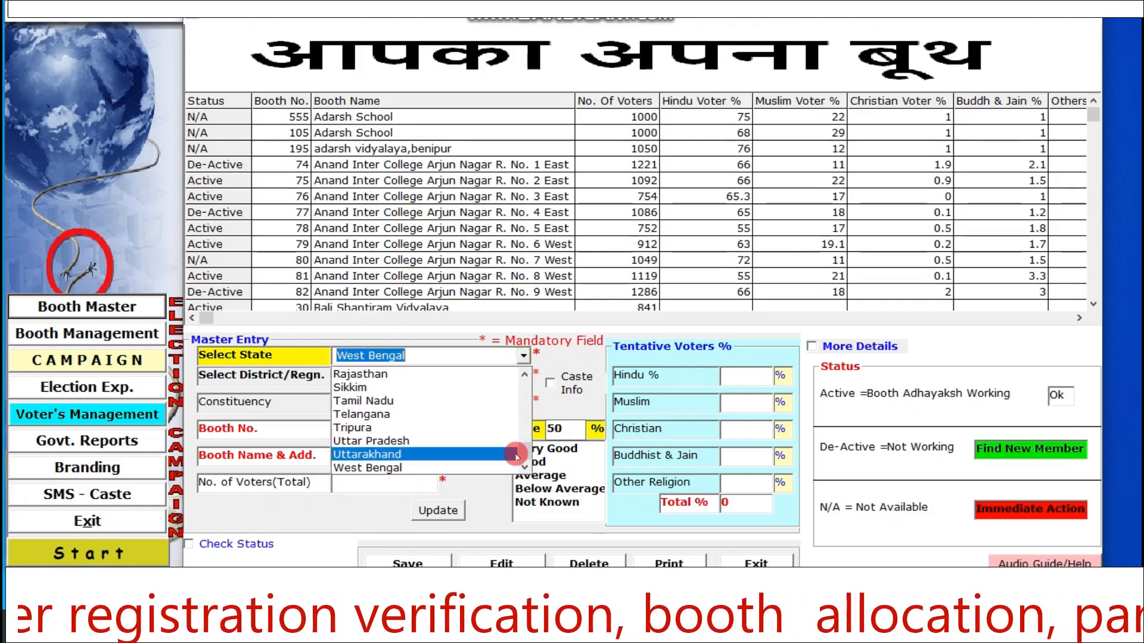
mouse_move(524, 456)
mouse_down()
mouse_move(527, 375)
mouse_move(526, 459)
mouse_up()
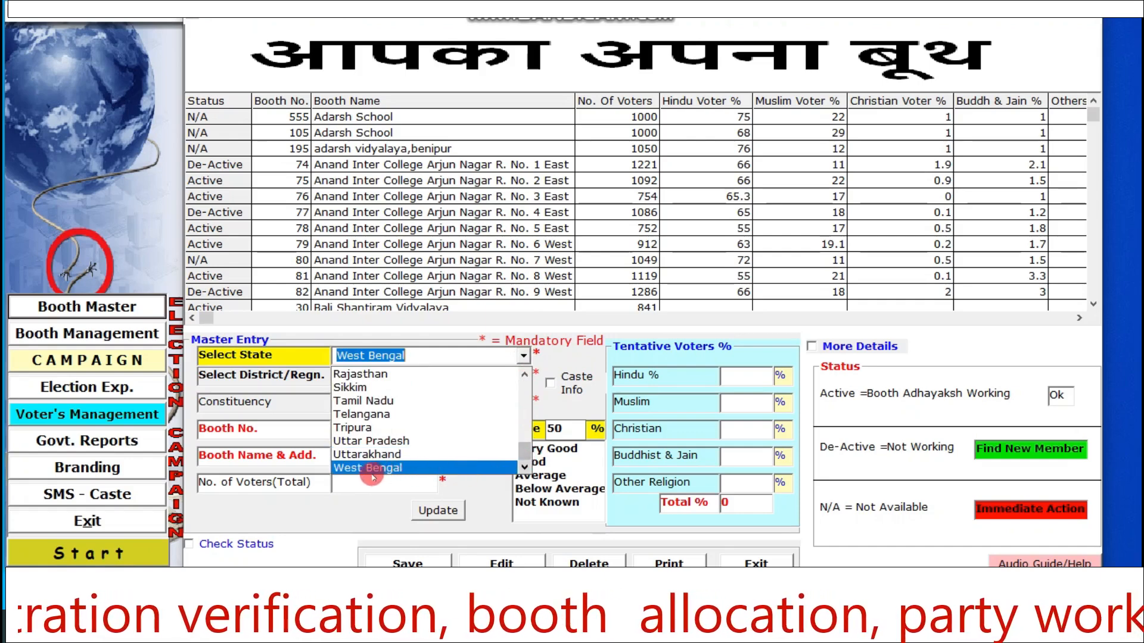
click(393, 471)
- Set the district to North 24 Parganas and the constituency to Bijpur
click(523, 378)
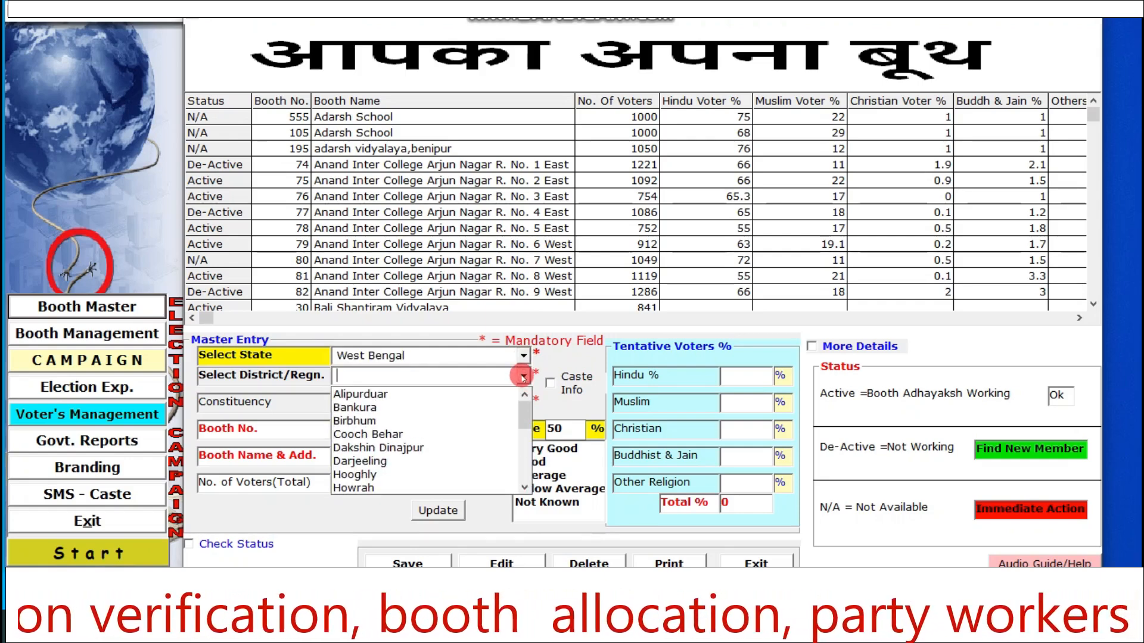
text(no)
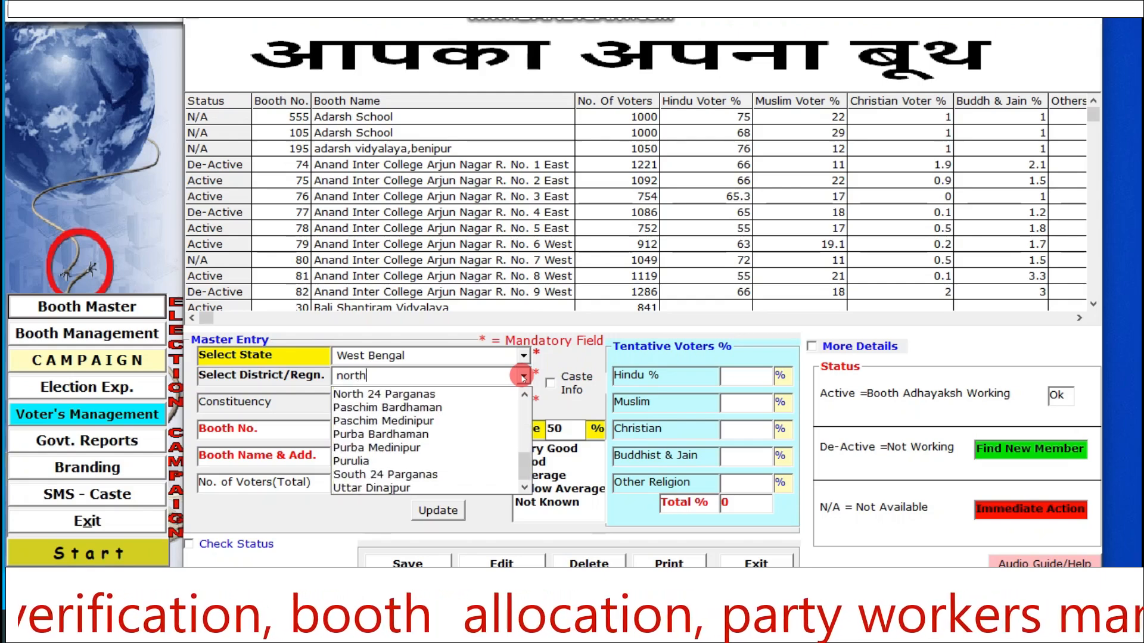
text(rth)
click(426, 394)
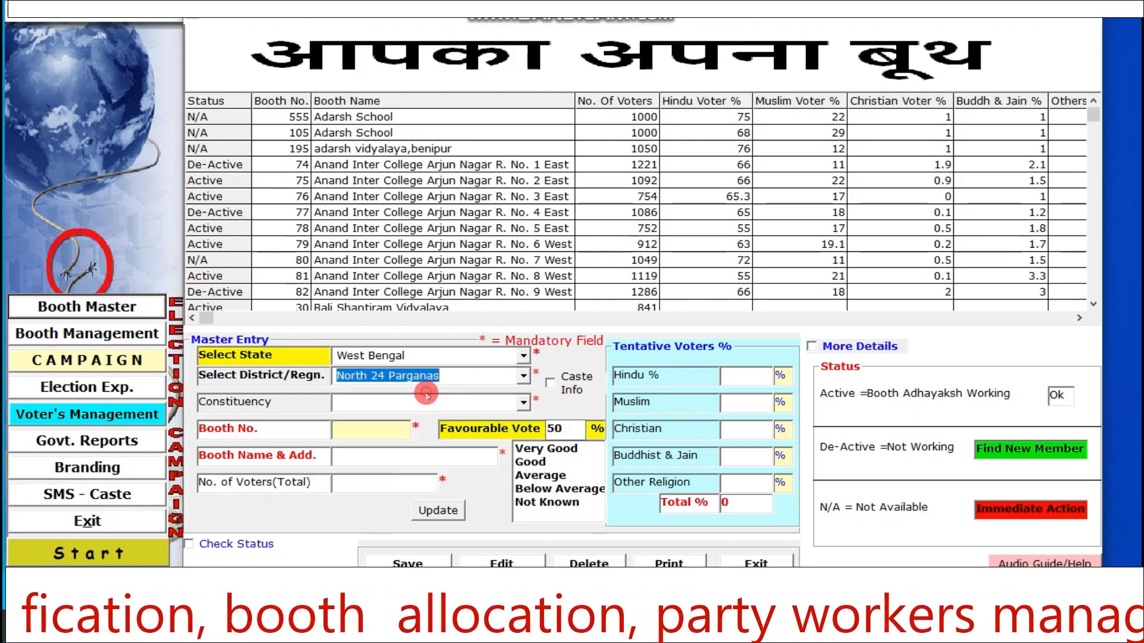
click(524, 404)
text(bij)
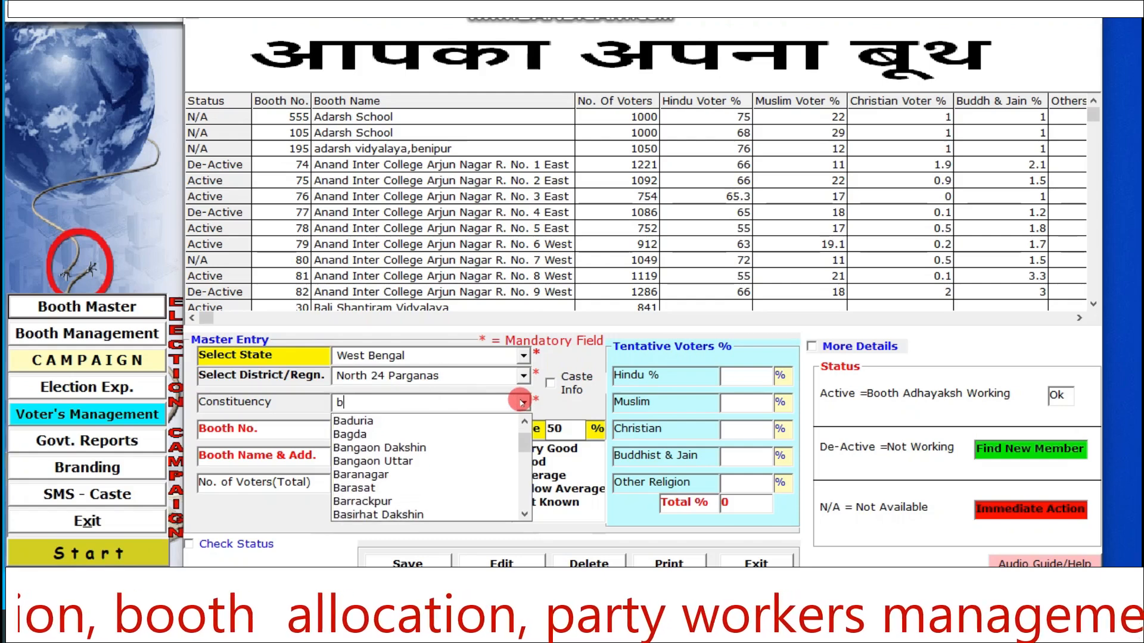
click(381, 432)
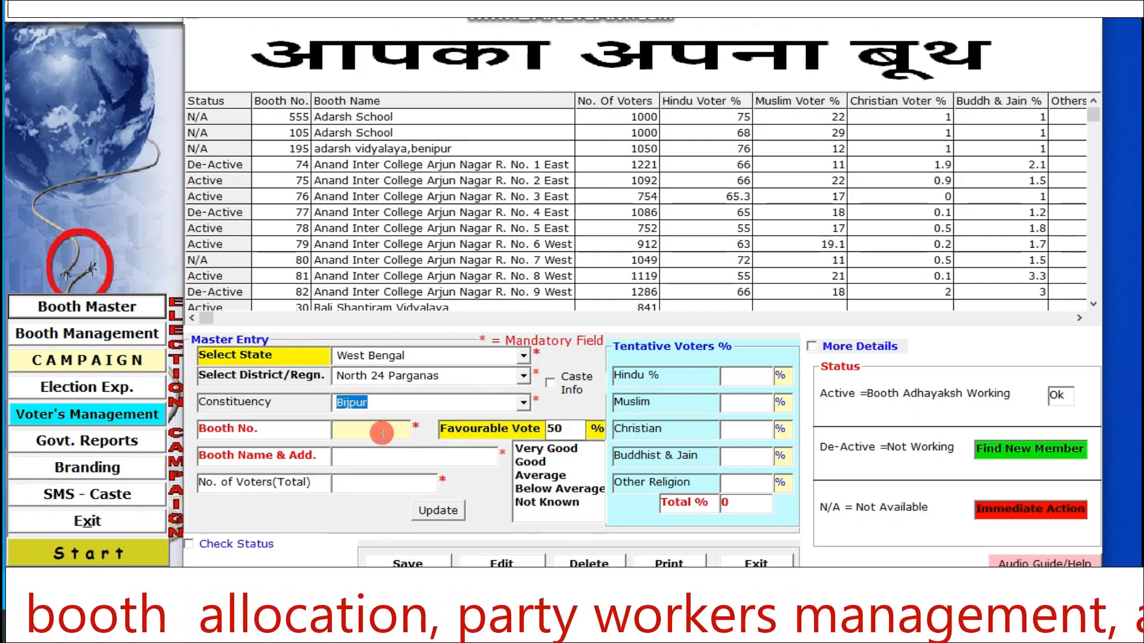
- Enter 1200 as the booth number in the master entry
click(363, 427)
text(1)
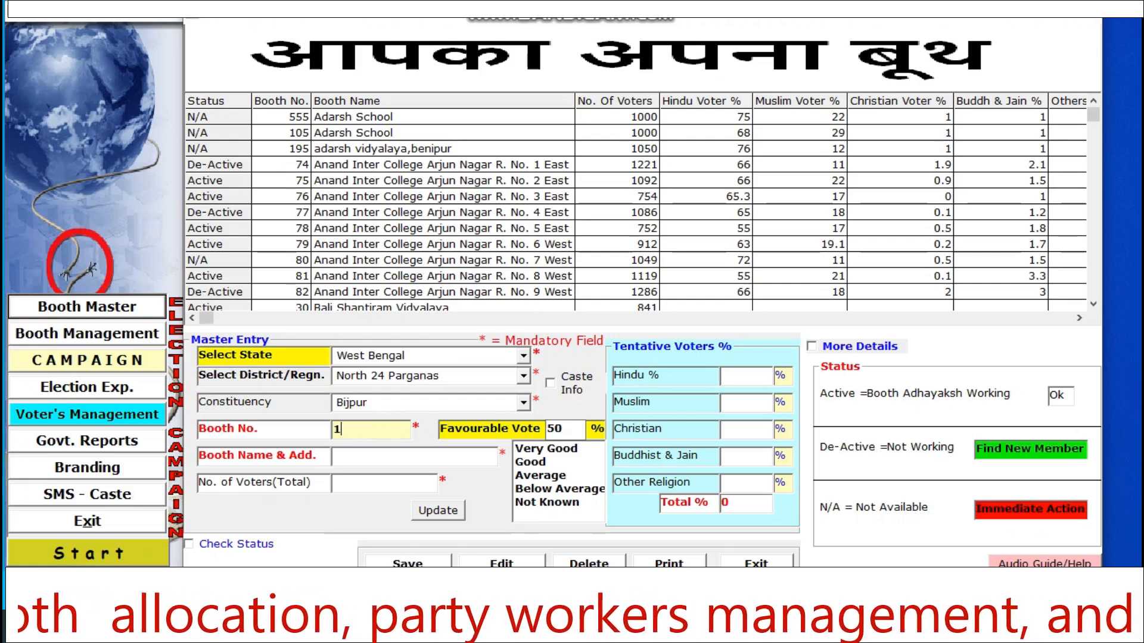
text(2)
click(369, 428)
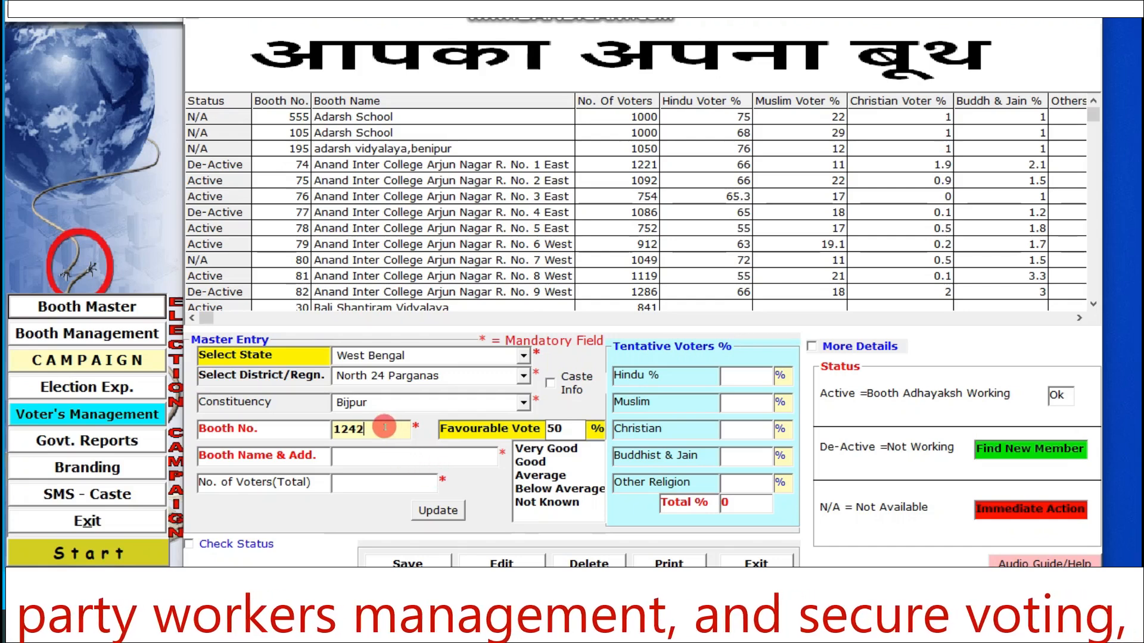
double_click(398, 426)
click(353, 429)
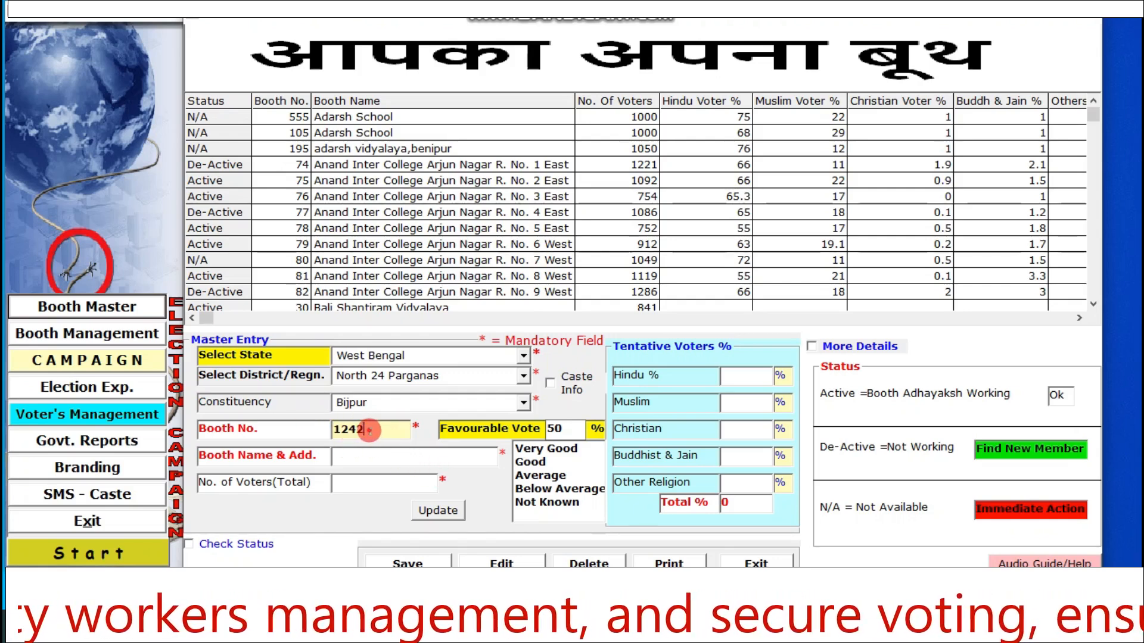
drag(356, 429, 375, 430)
text(0)
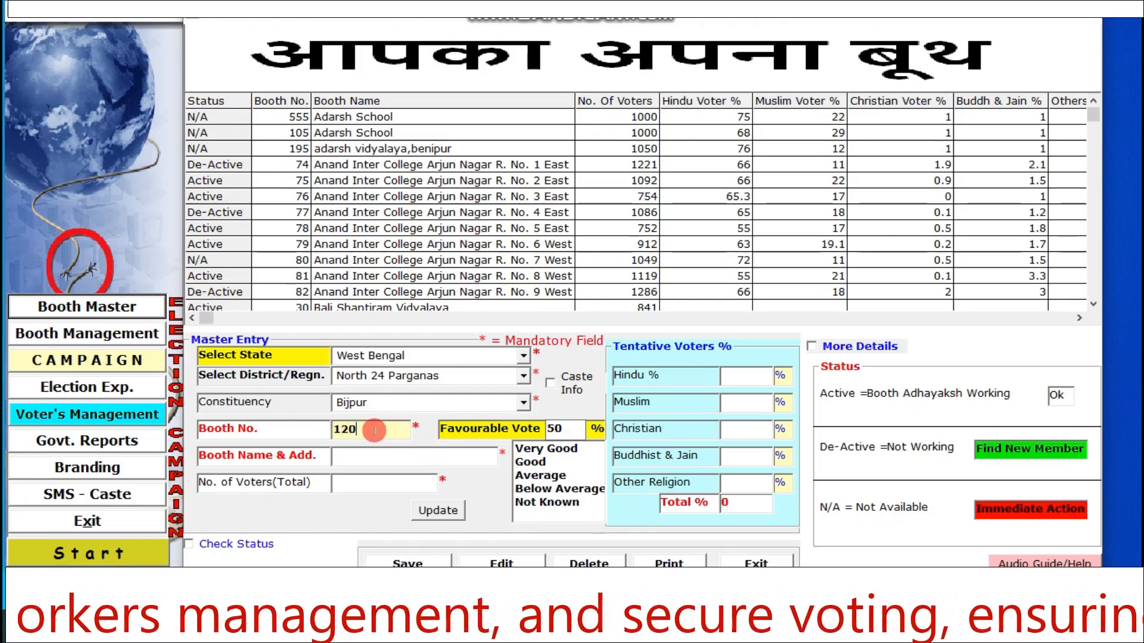
text(0)
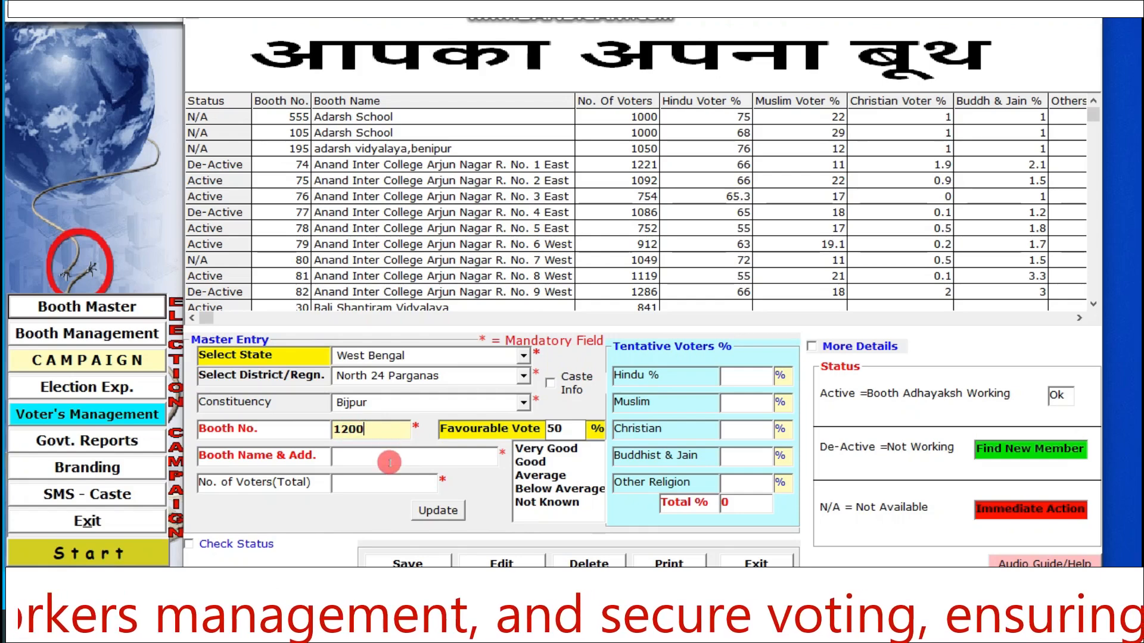
- Enter "Labour Welfare School" as the booth name and address
click(353, 458)
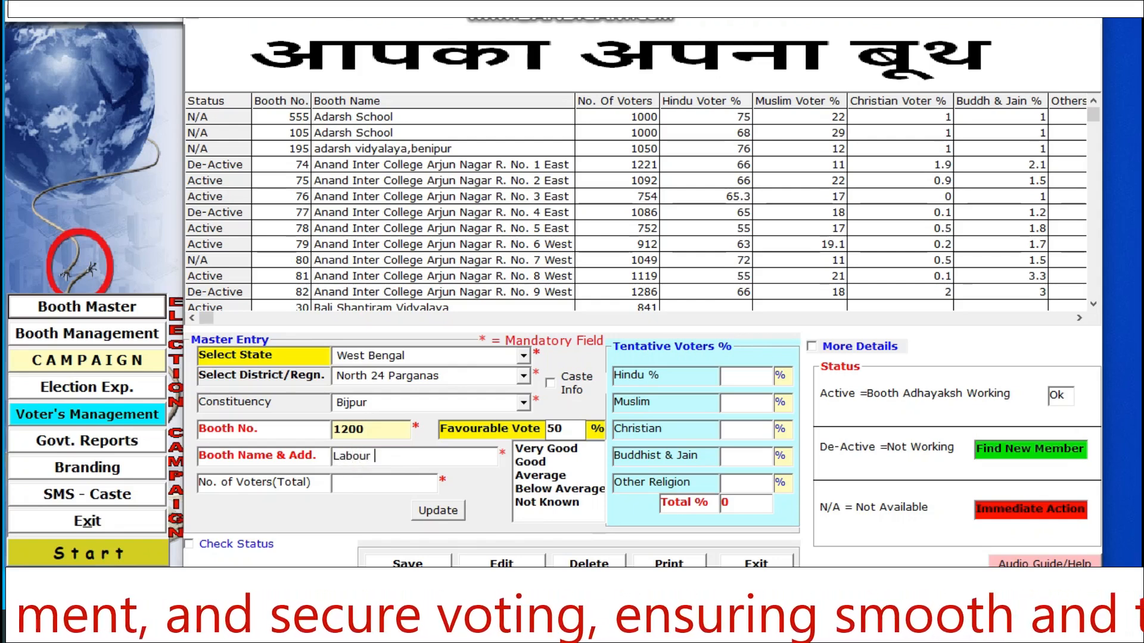
click(386, 456)
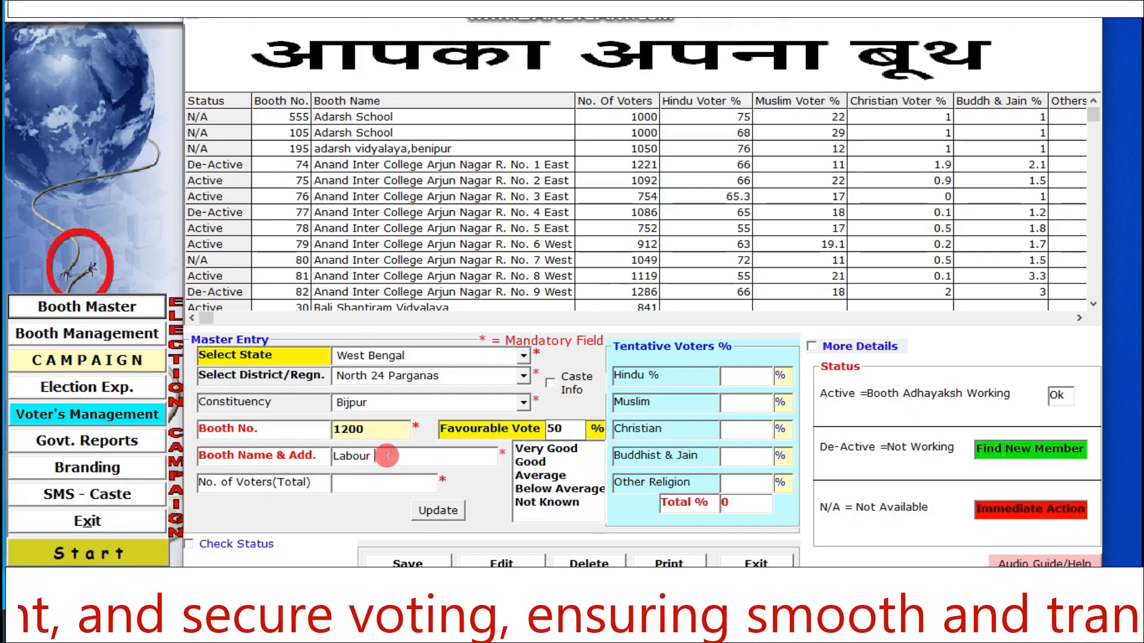
text(Labour C)
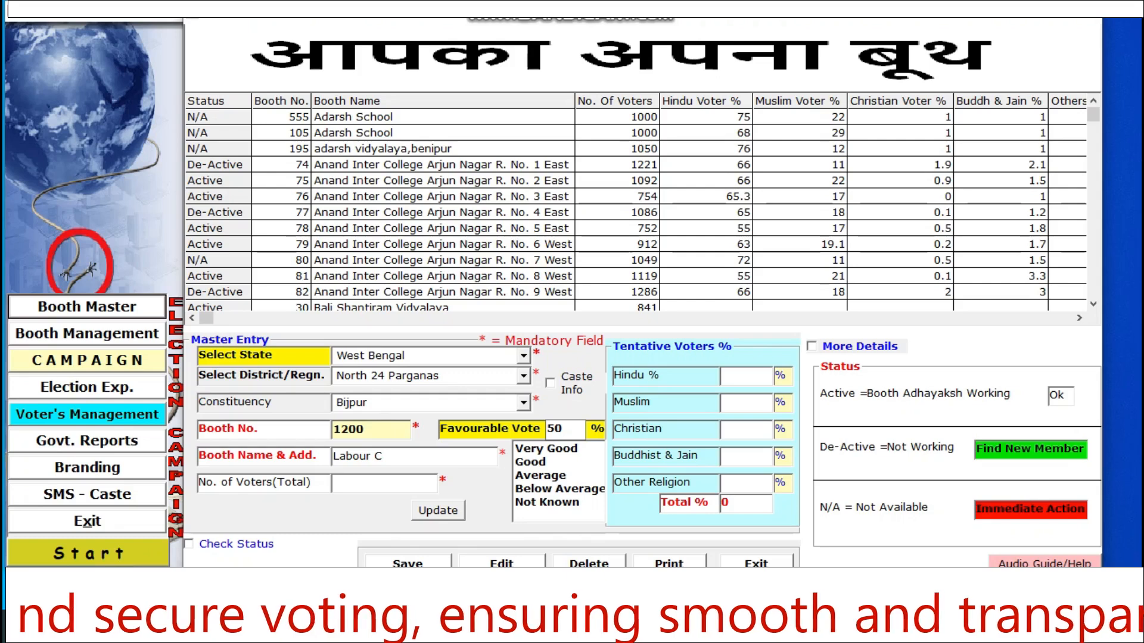
click(380, 457)
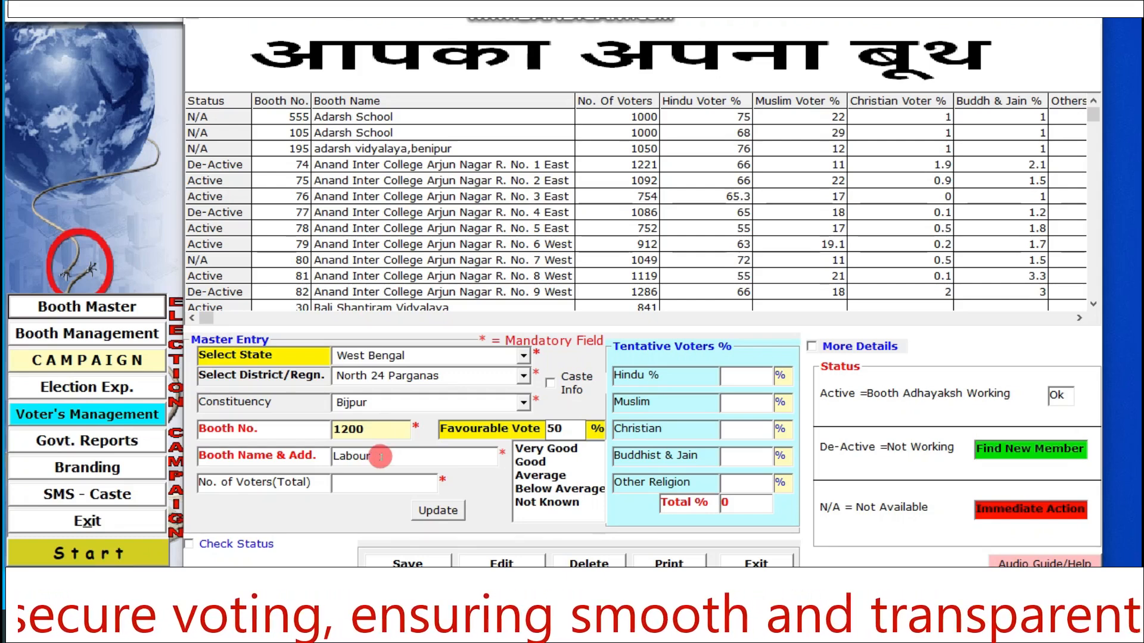
text(Welfare School)
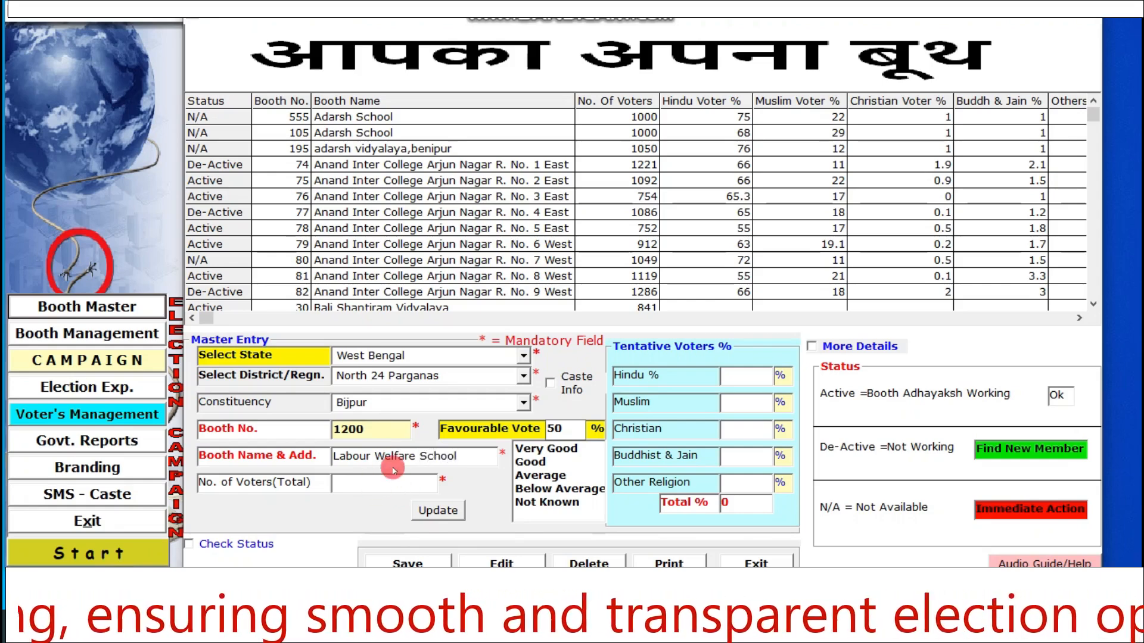
- Change the booth number to 1033
click(348, 481)
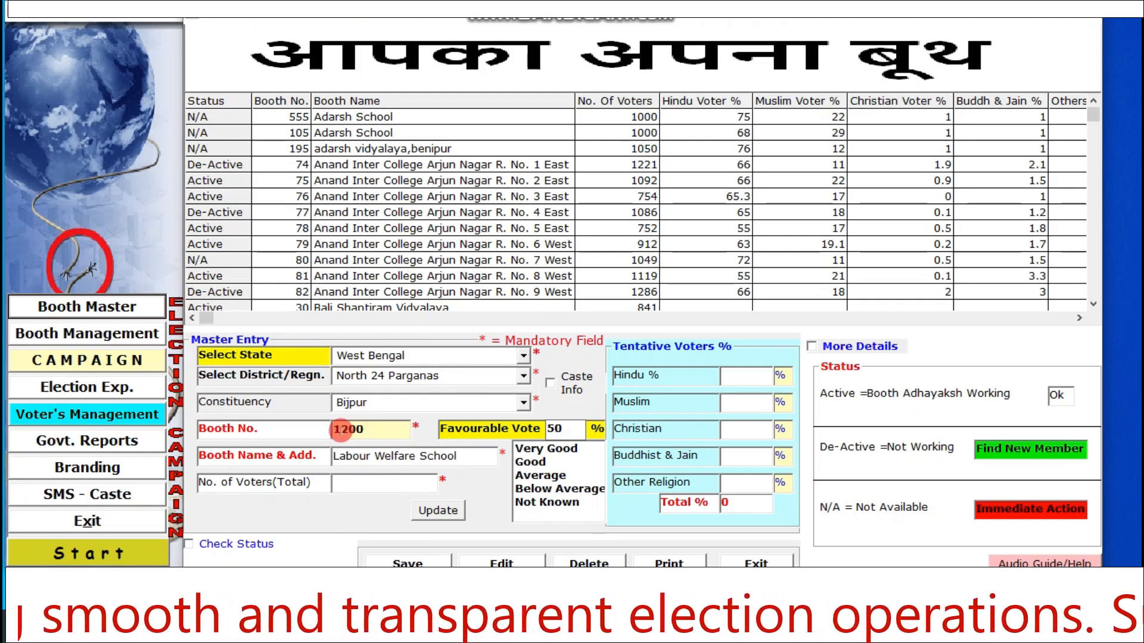
drag(341, 429, 374, 430)
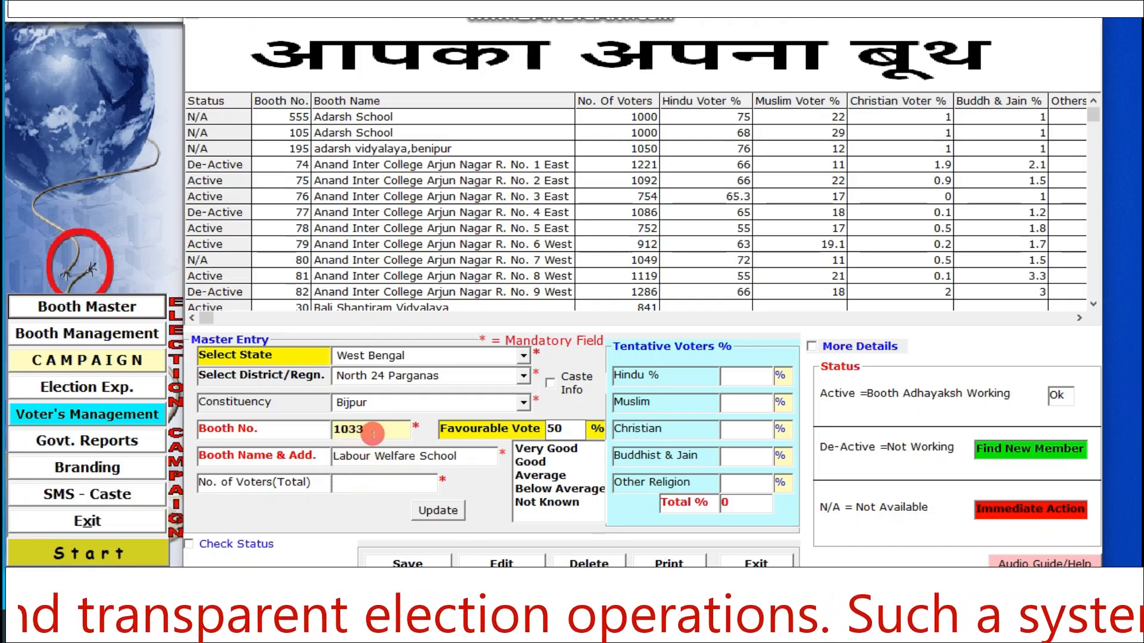
drag(373, 433, 302, 438)
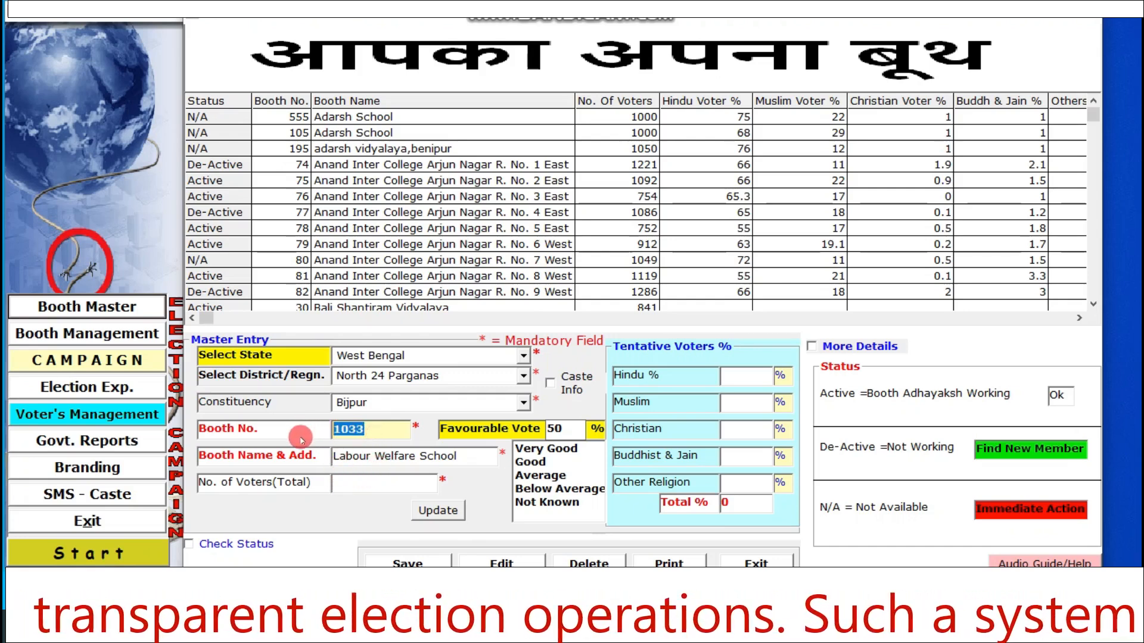
- Set the total number of voters to 1200 and enter the Pramukh's name as the information source
click(351, 490)
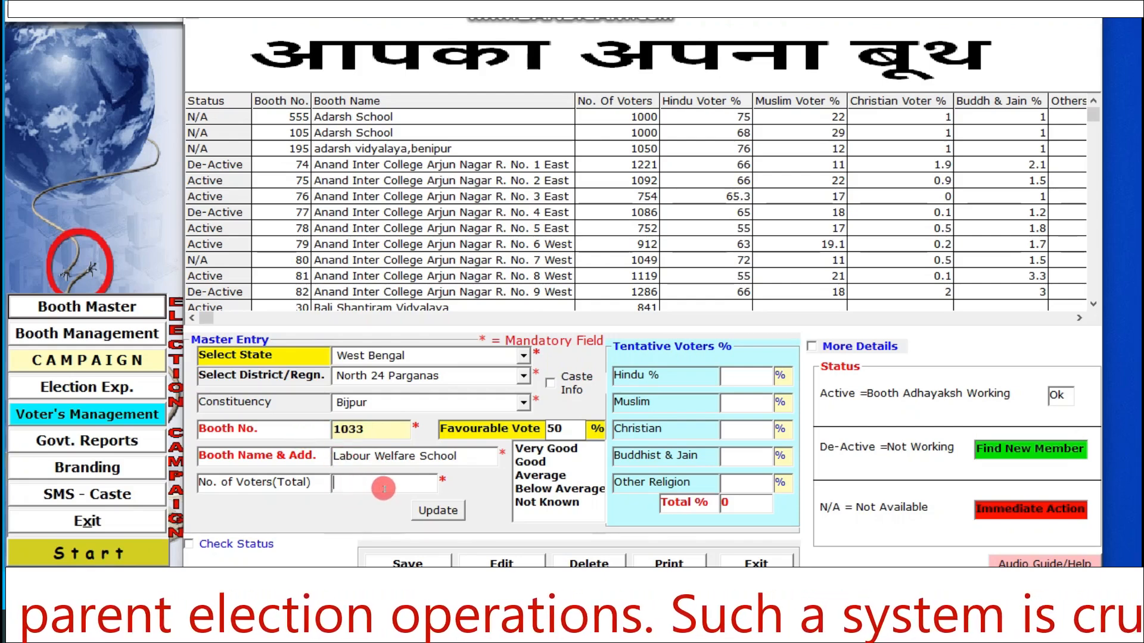
text(12)
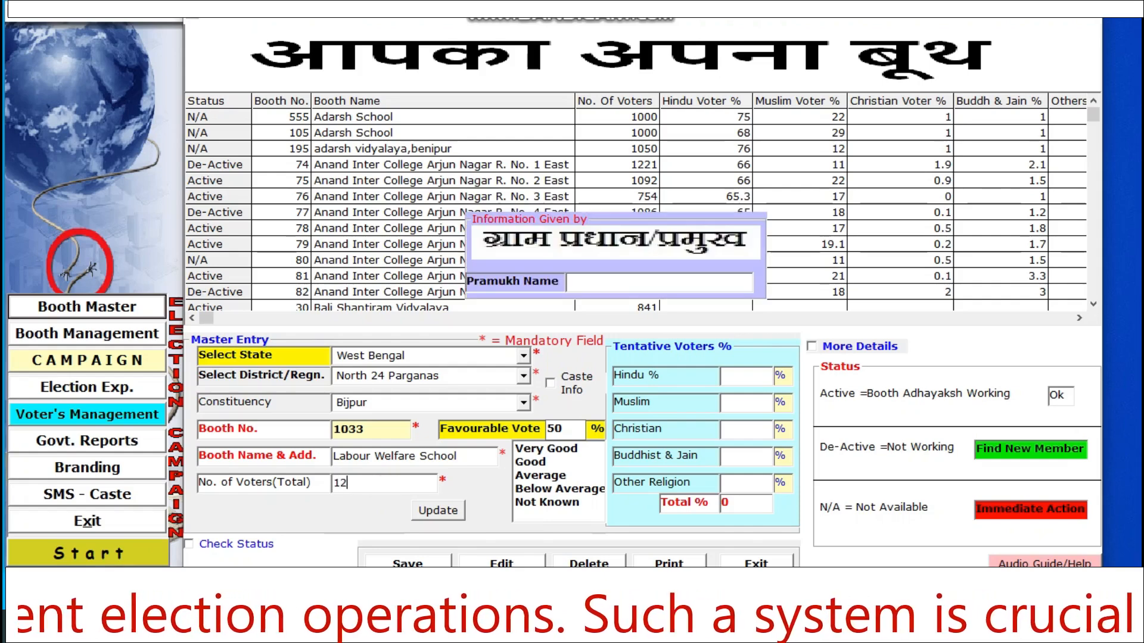
text(00)
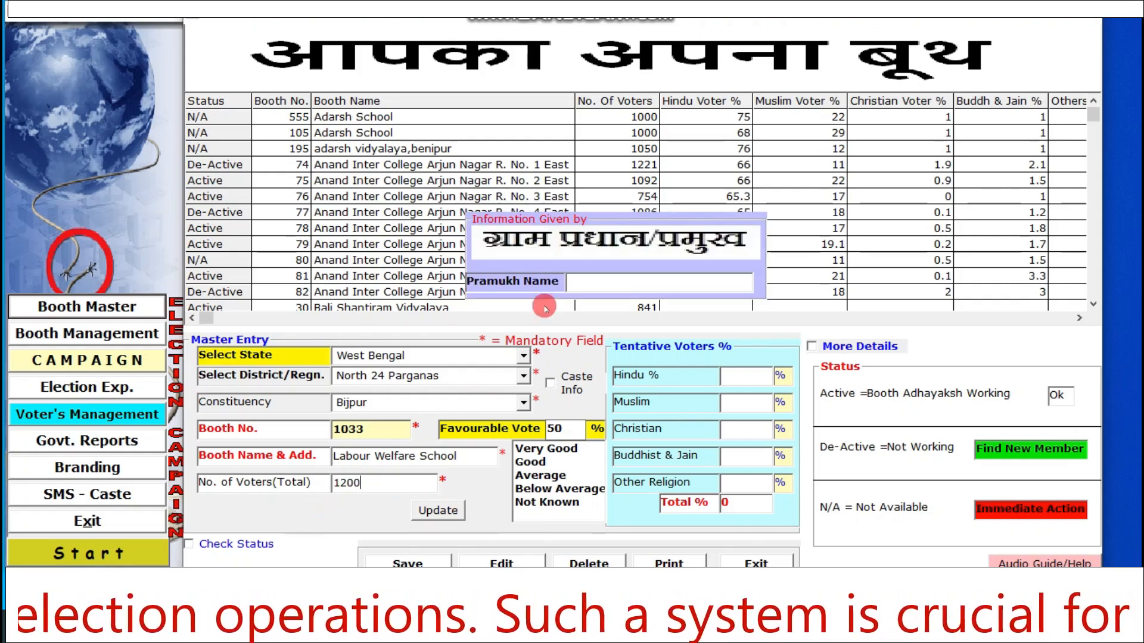
click(596, 286)
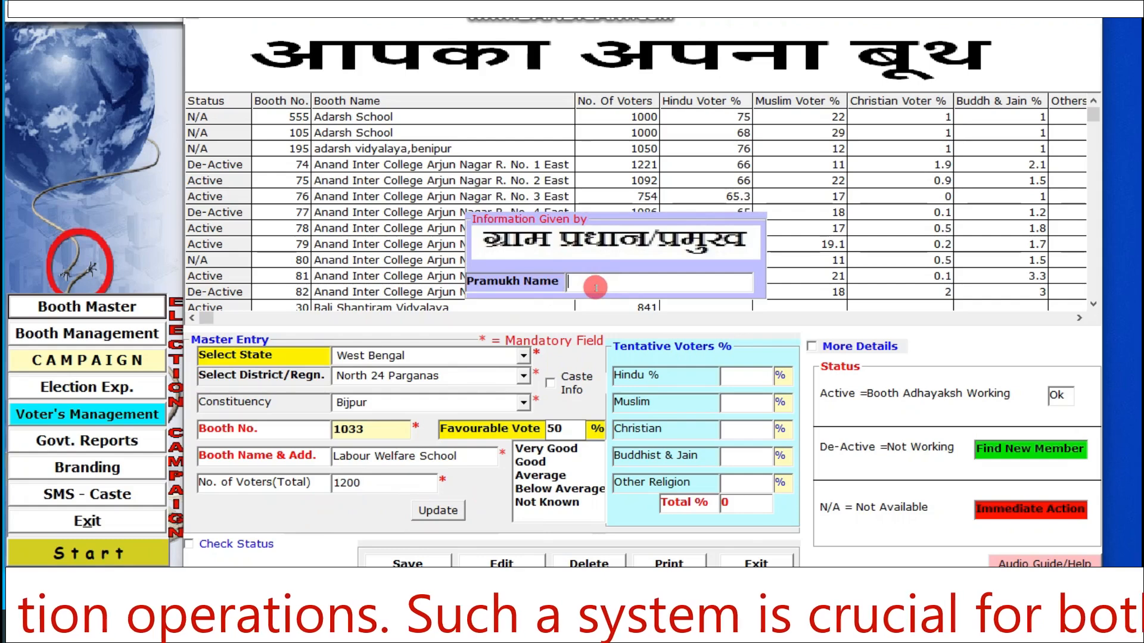
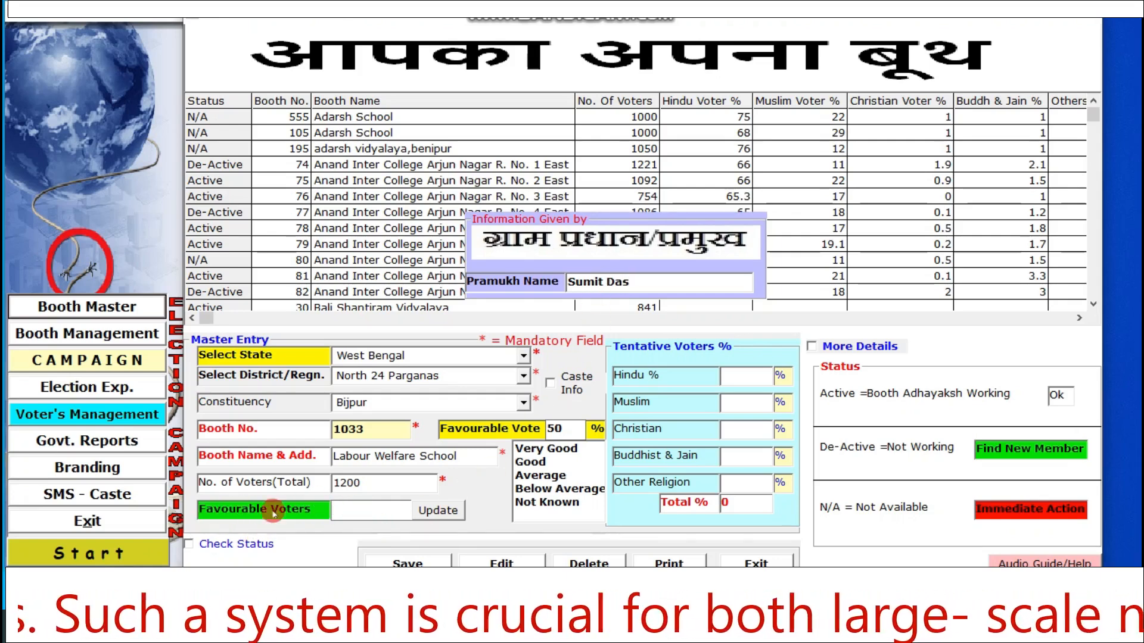
- Enter 750 as the number of favourable voters
click(353, 508)
text(7)
text(0)
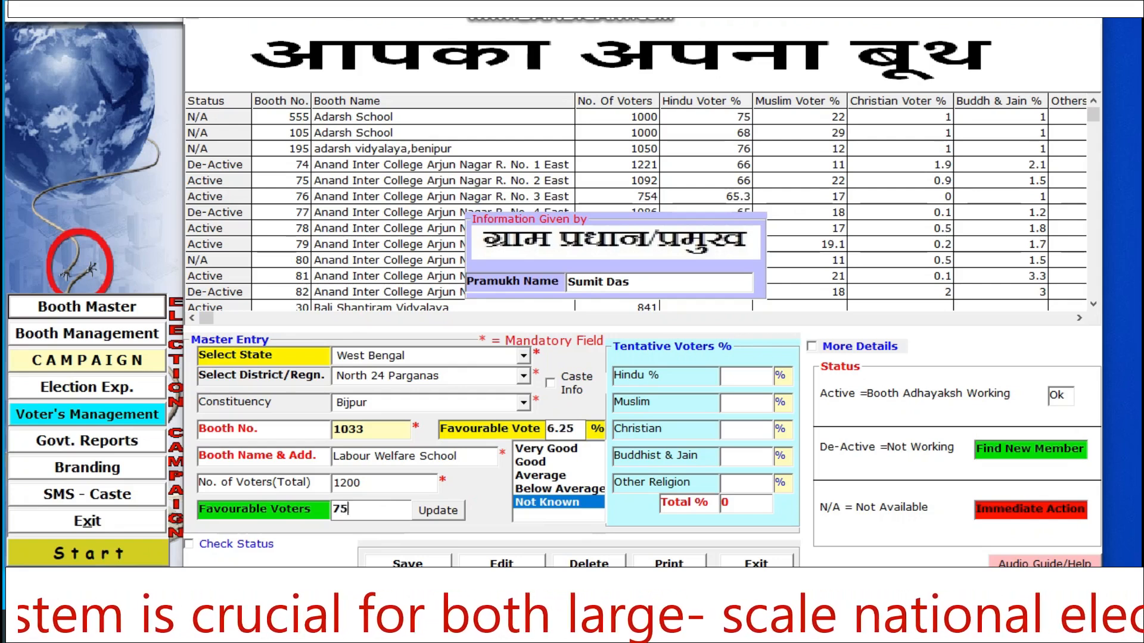
text(0)
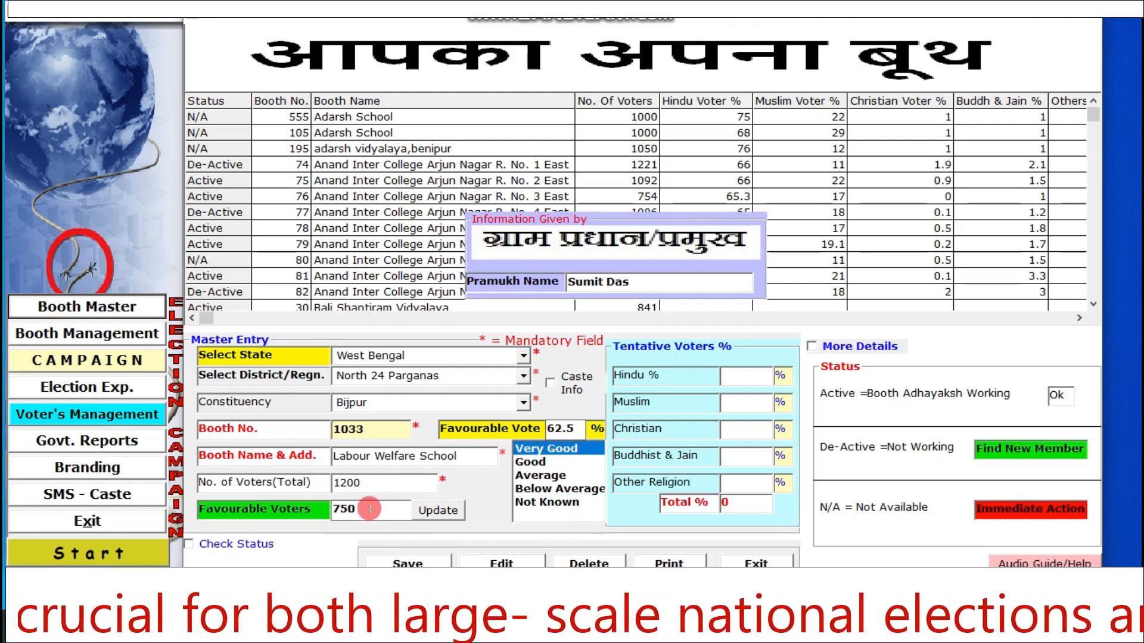
- Change the number of favourable voters to 400
drag(370, 509, 282, 509)
text(4)
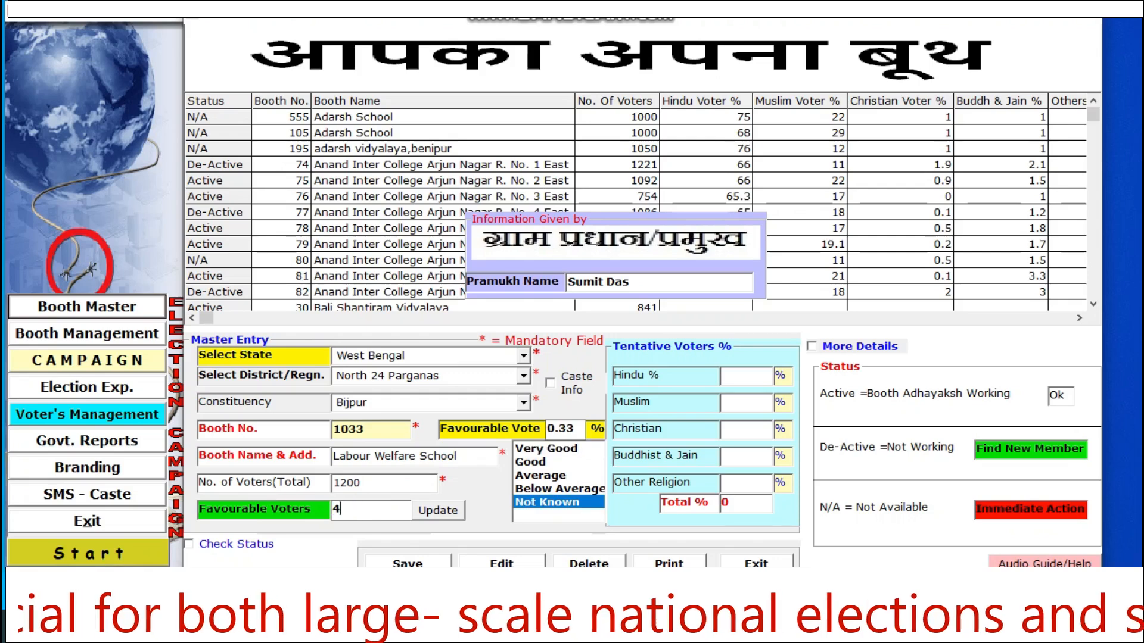
text(00)
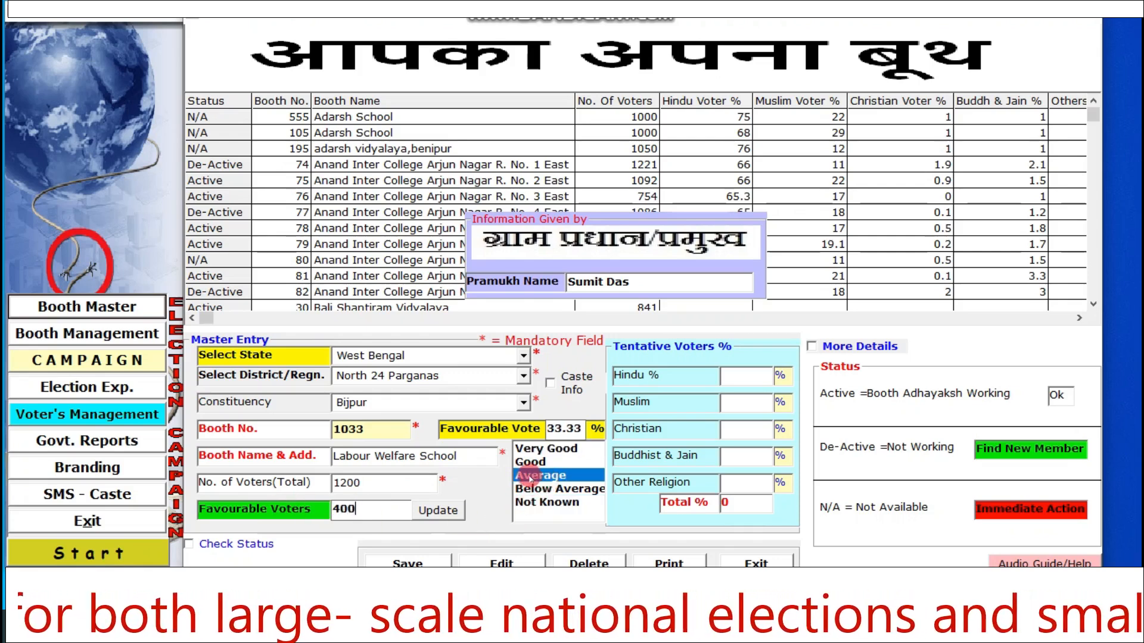
- Change the number of favourable voters to 780
drag(372, 509, 317, 510)
text(78)
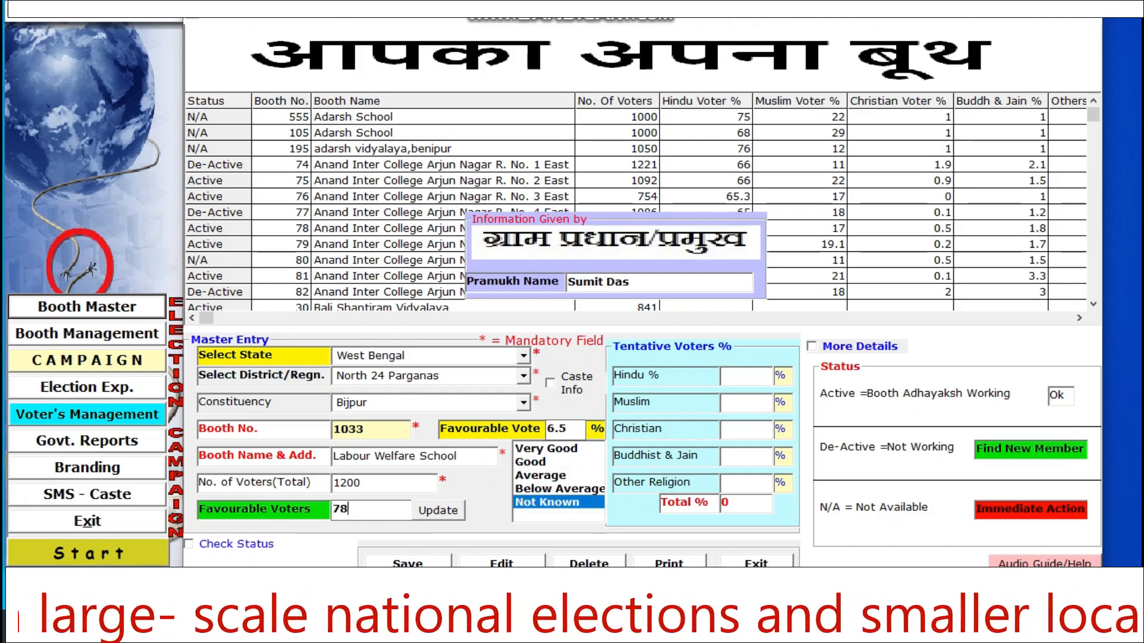
text(0)
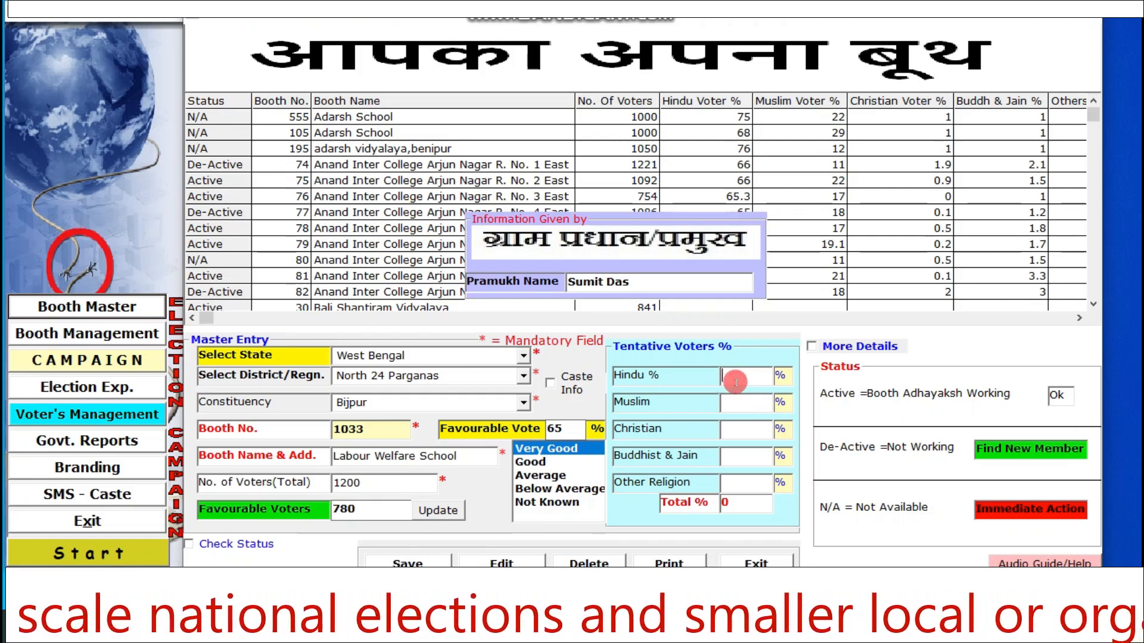
text(6)
- Set the tentative voter percentages to Hindu 74, Muslim 23, Christian 1, Buddhist & Jain 1 and Other Religion 1
drag(749, 380, 690, 370)
text(74)
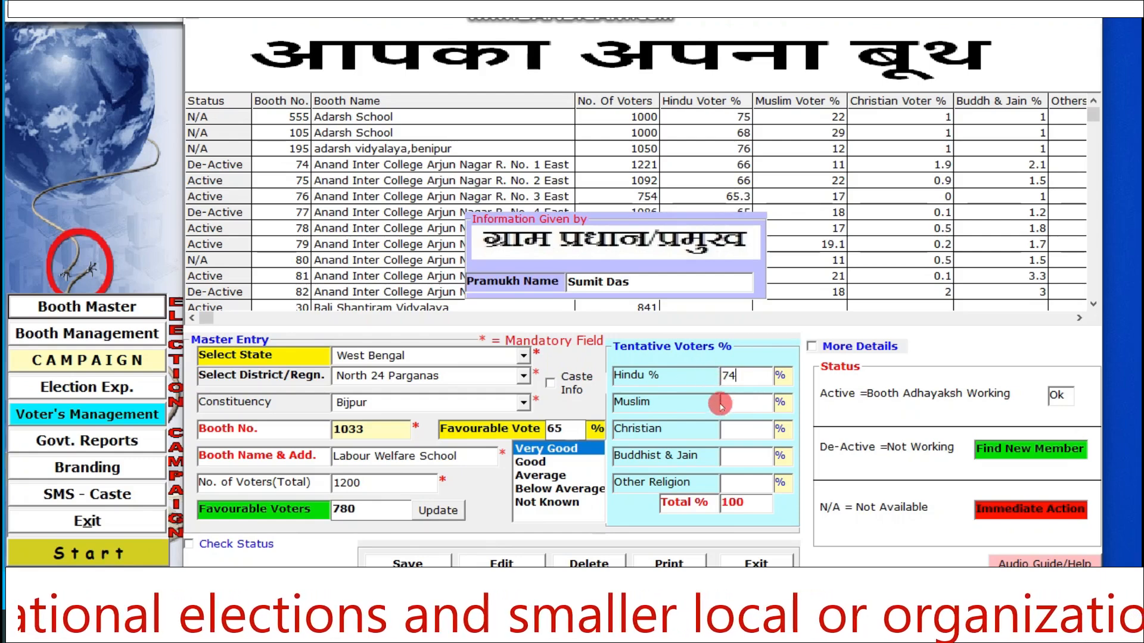
click(728, 404)
text(23)
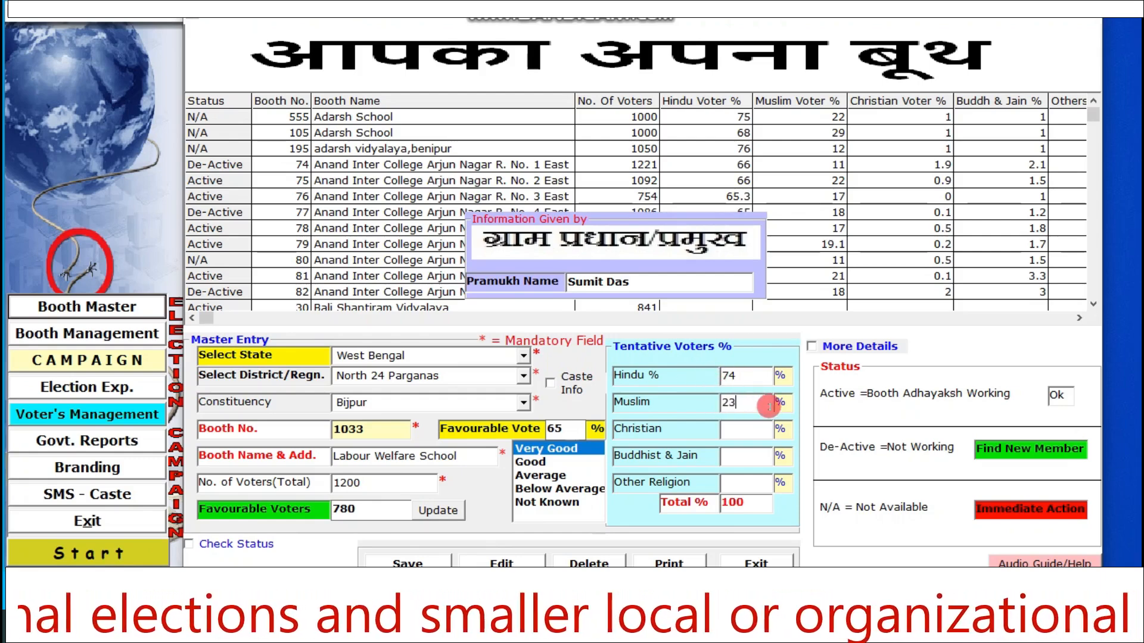
click(735, 431)
text(1)
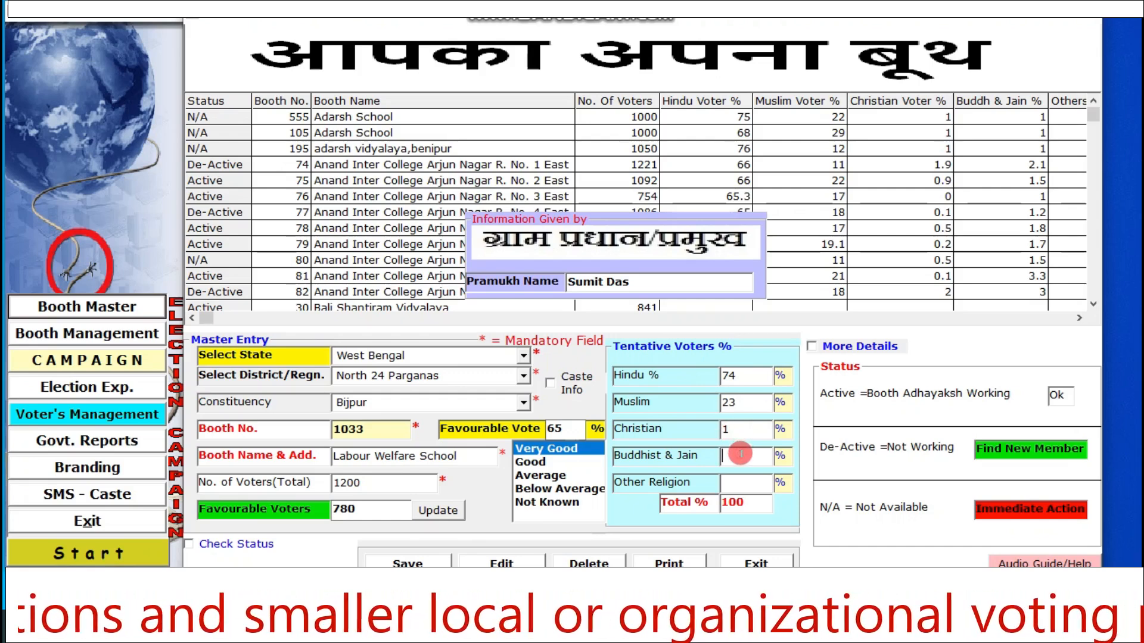
text(1)
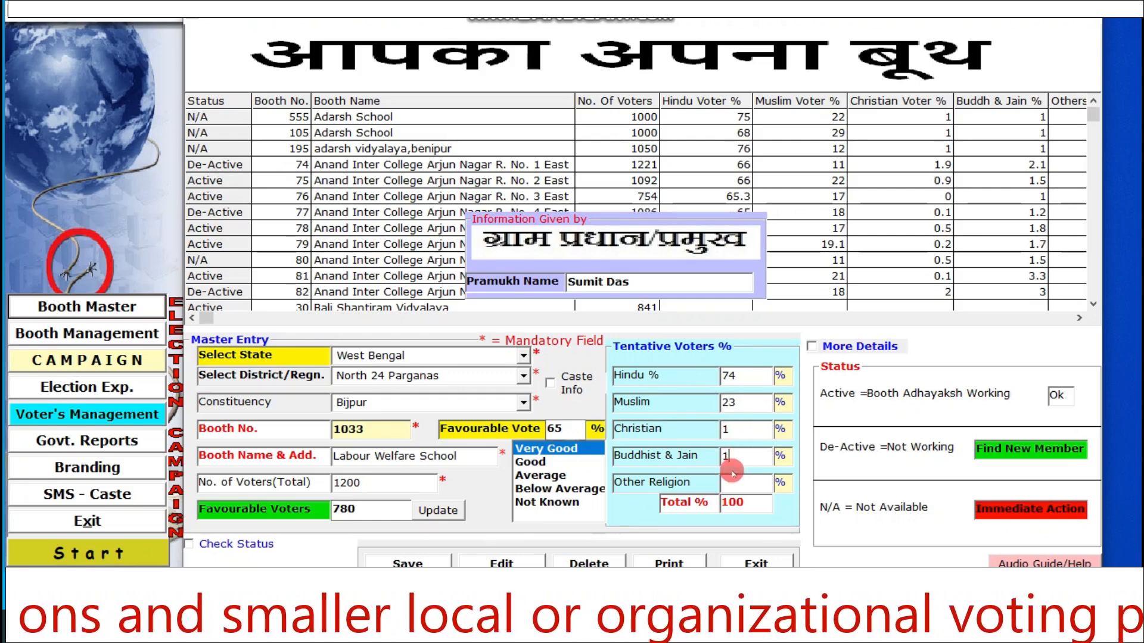
click(773, 483)
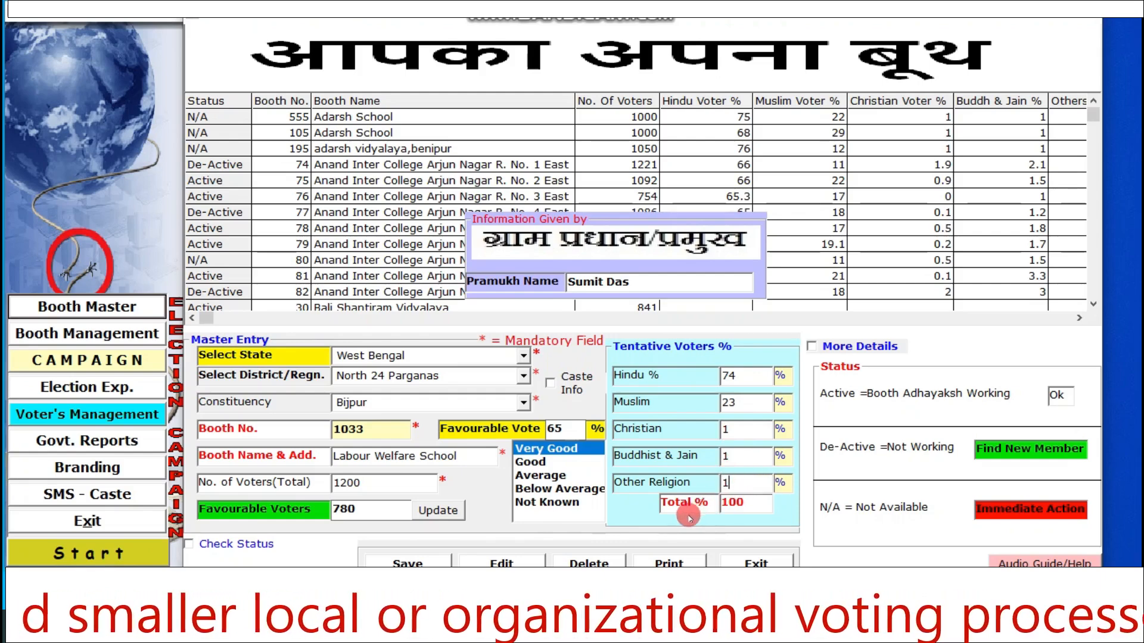
click(781, 381)
- Show the additional head count fields for male, female and third gender voters, and hide them without entering figures
click(811, 346)
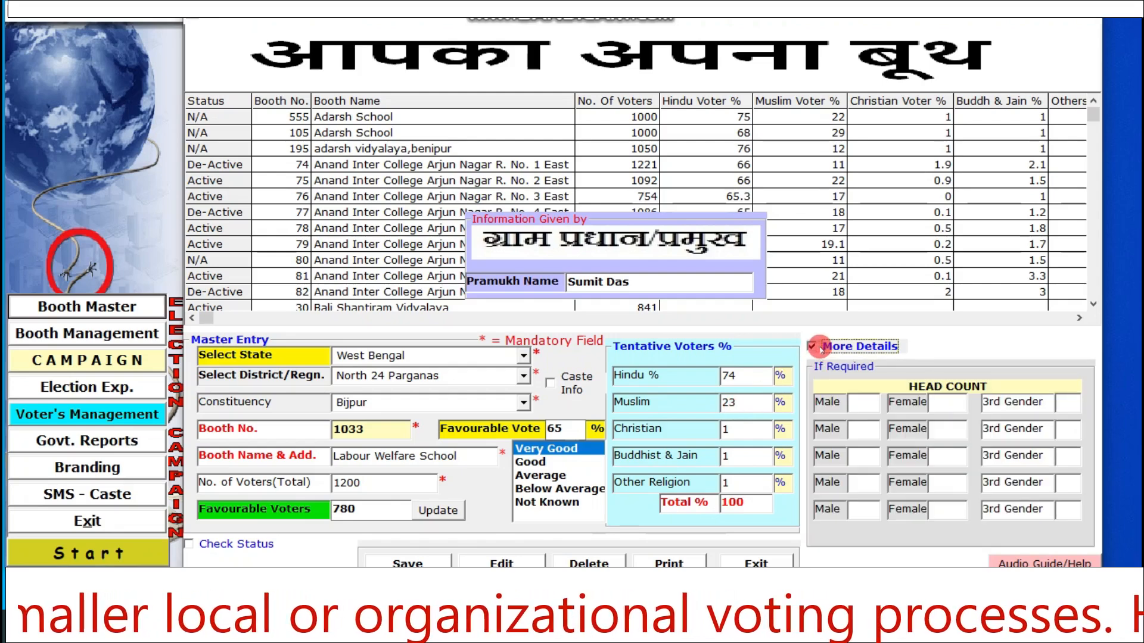
click(849, 404)
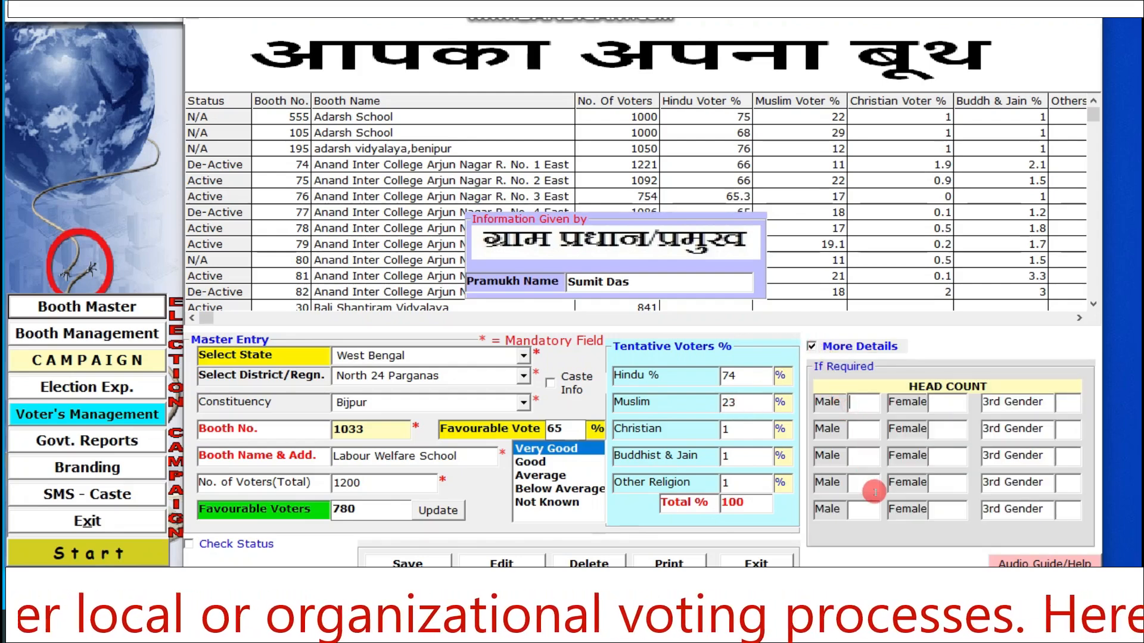
click(865, 507)
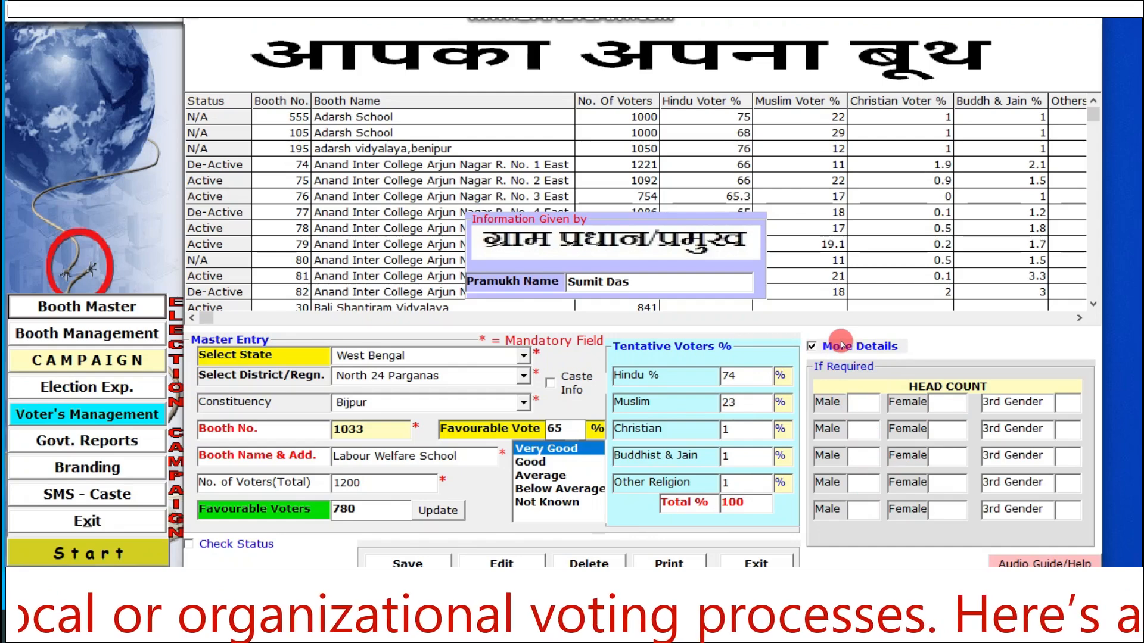
click(839, 345)
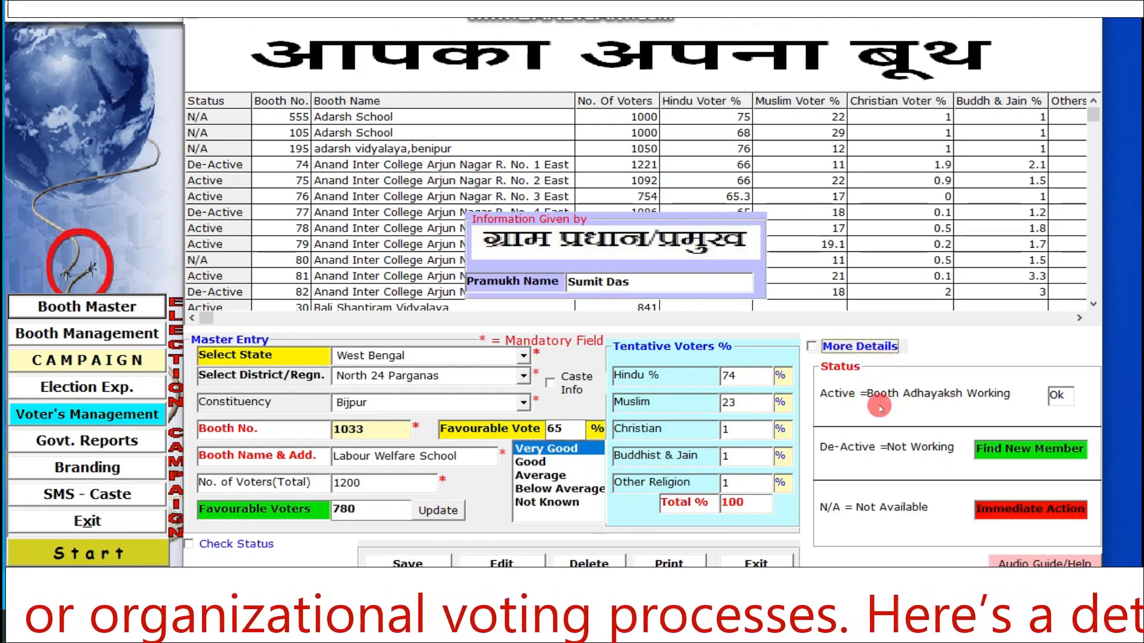
- Enable the status check on the booth list and save the Labour Welfare School booth record
click(198, 546)
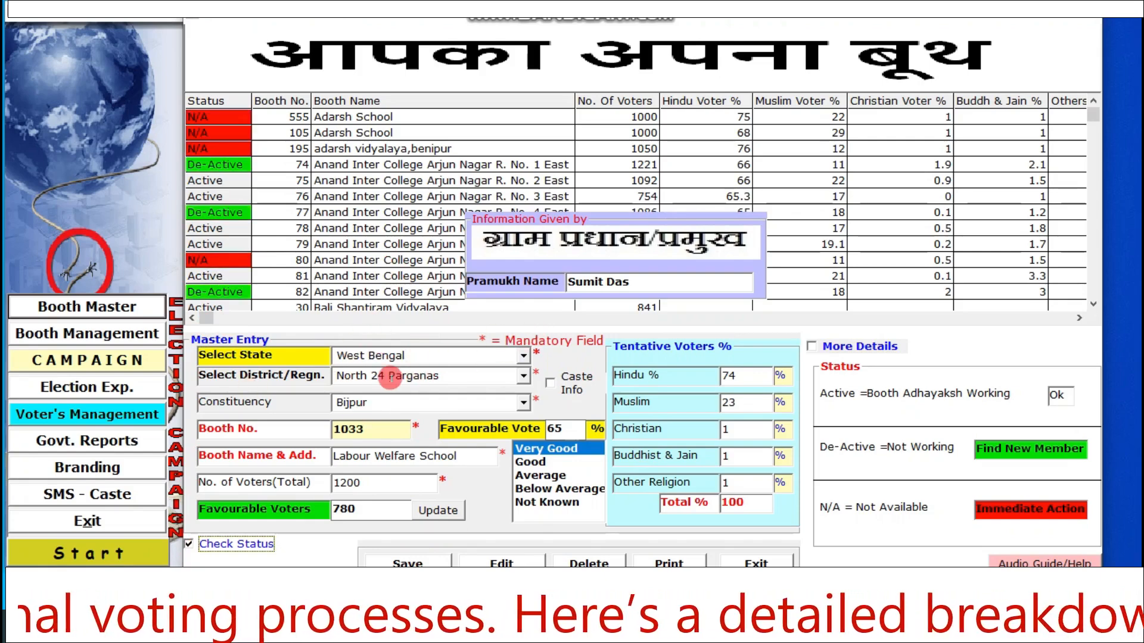
click(396, 562)
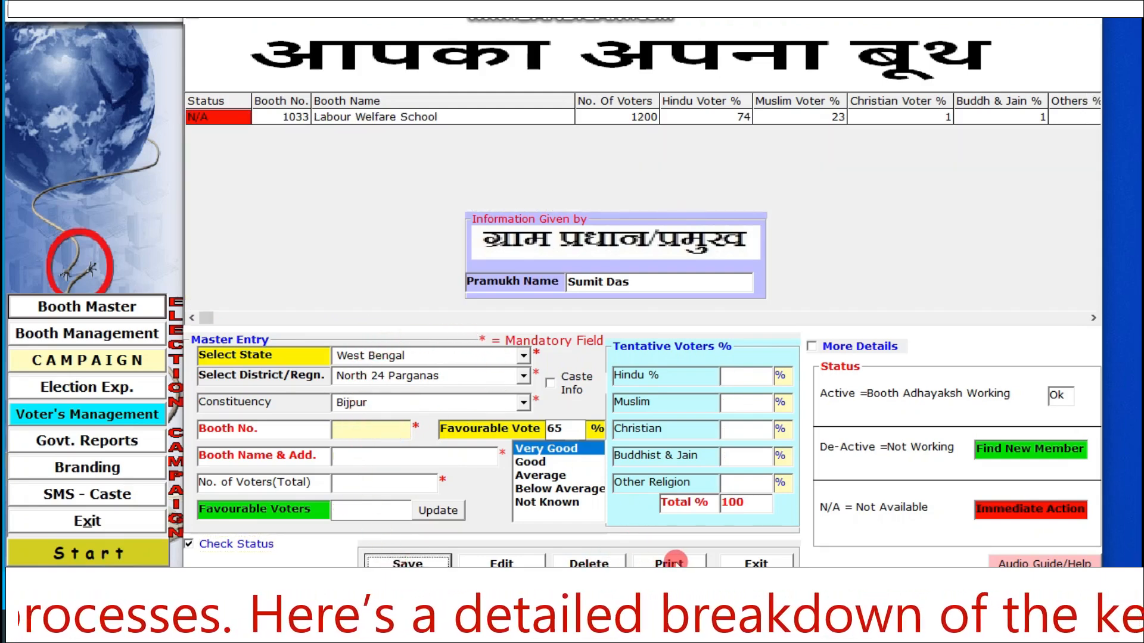
- Find booth 1033 in the booth and location report preview, and close the preview
click(675, 560)
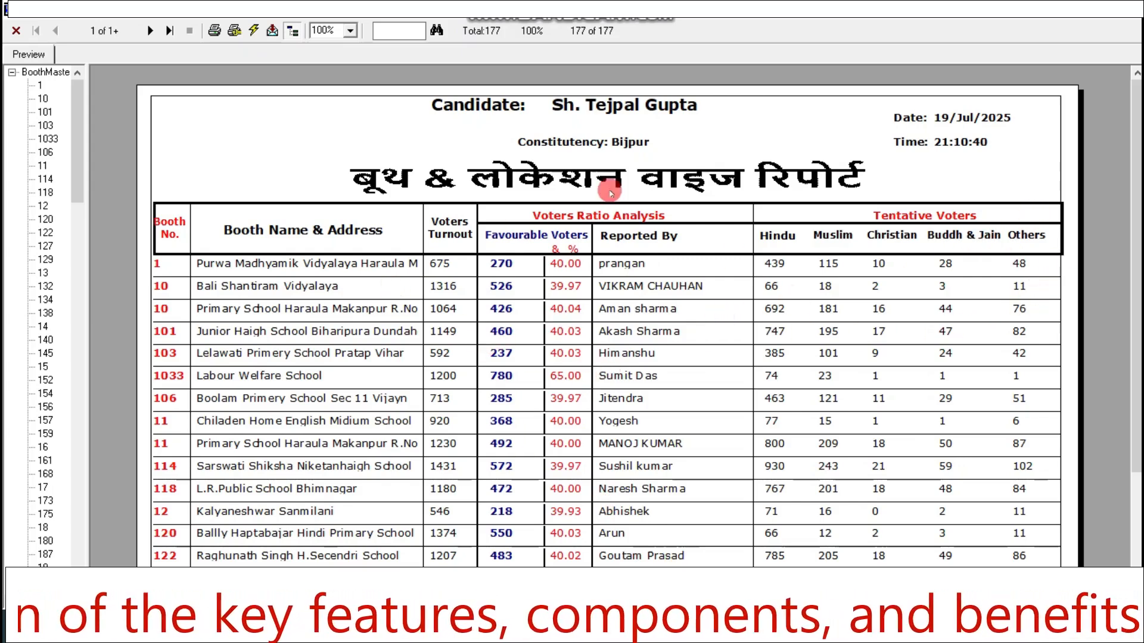
click(388, 34)
right_click(388, 32)
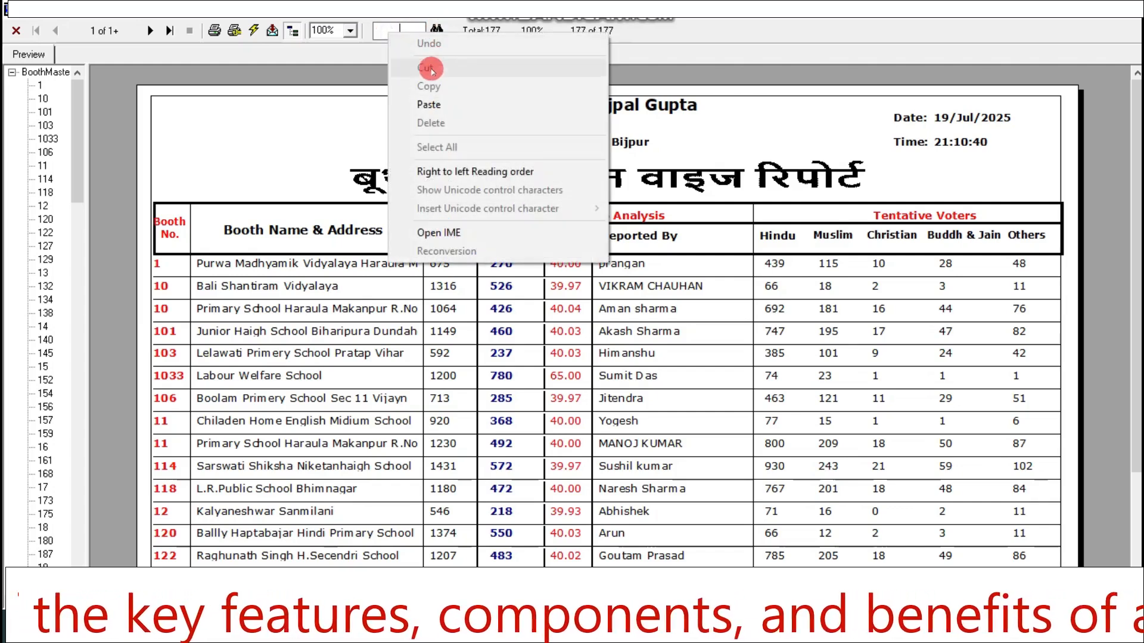
click(428, 97)
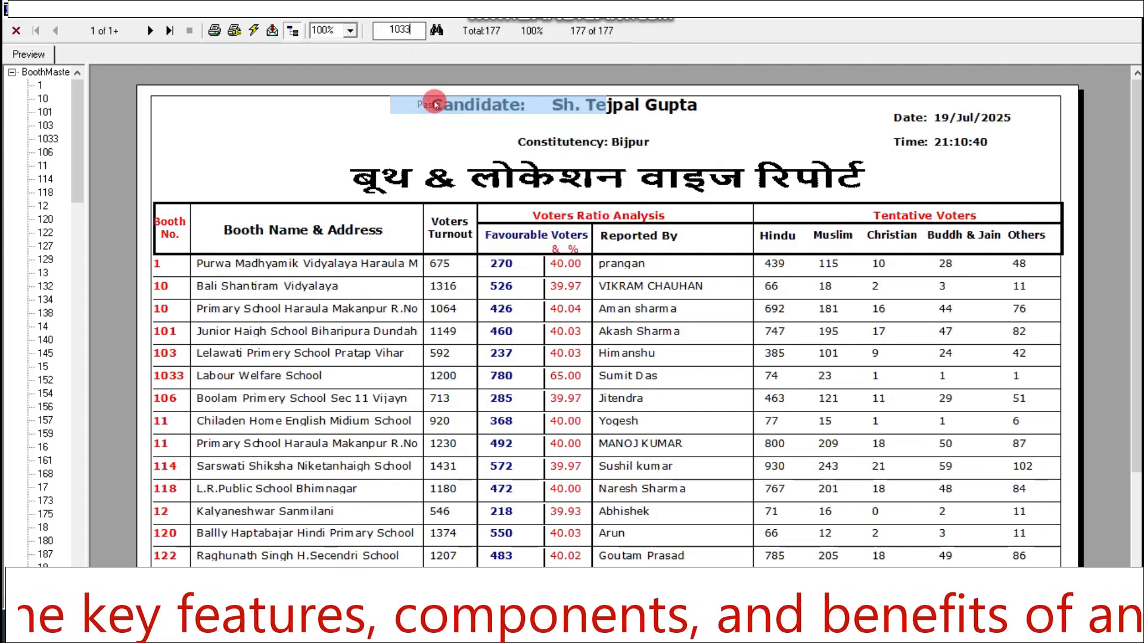
click(436, 30)
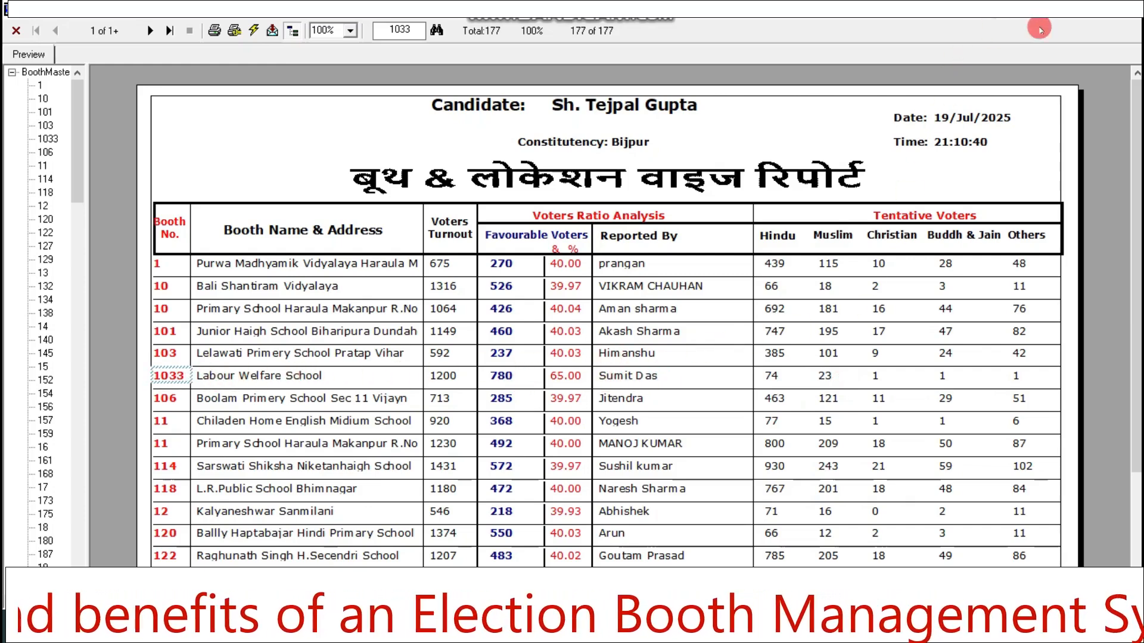
drag(1137, 234, 1086, 188)
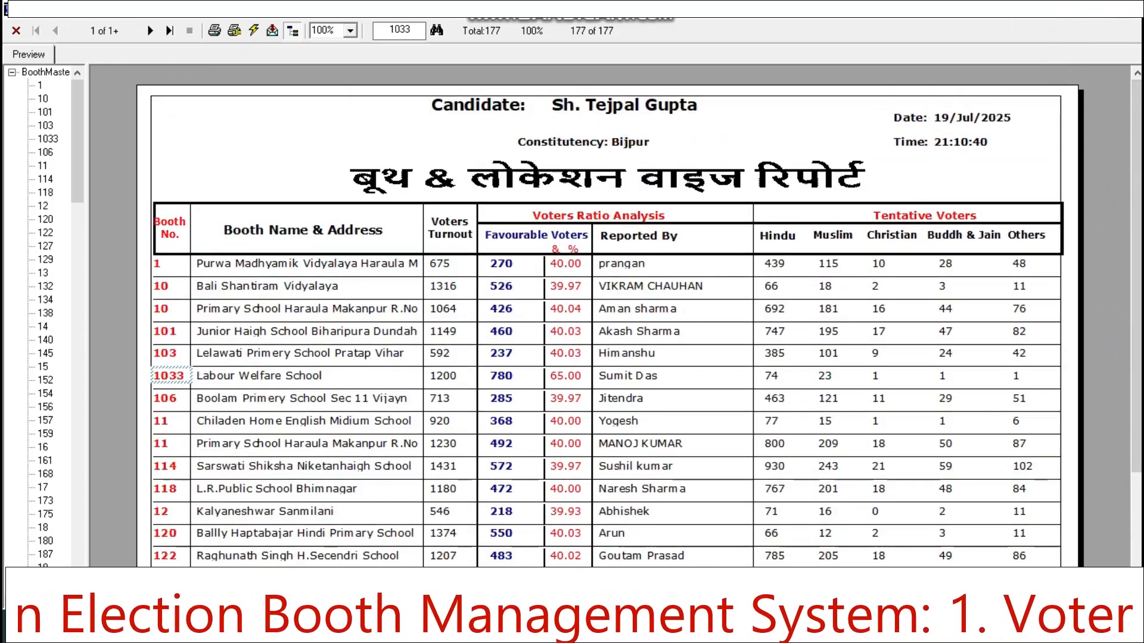
click(1127, 8)
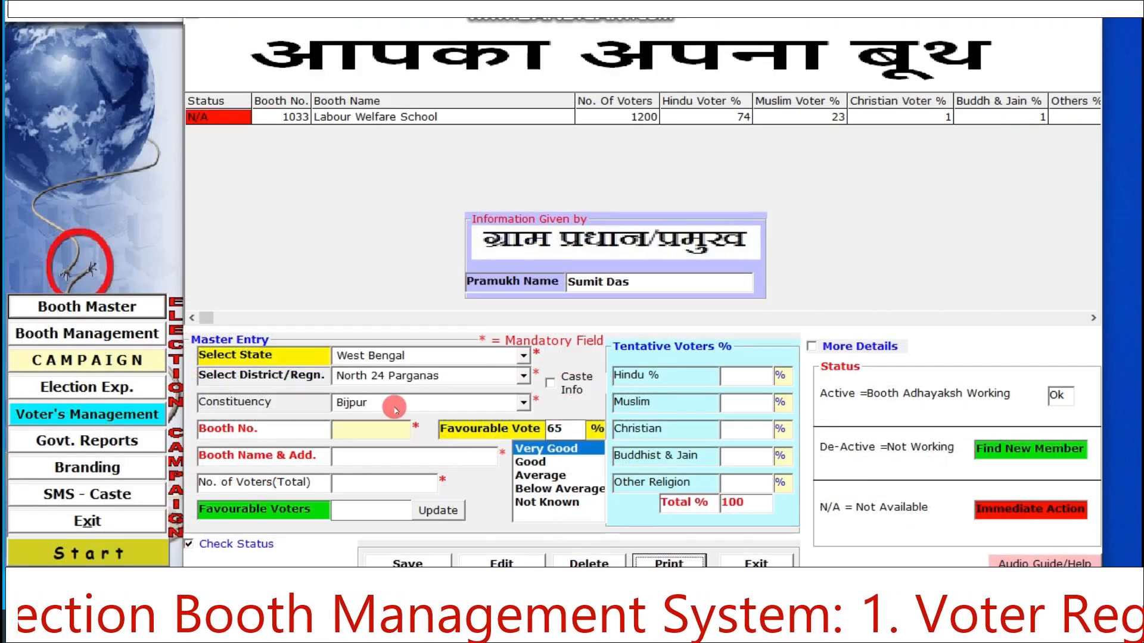
click(523, 403)
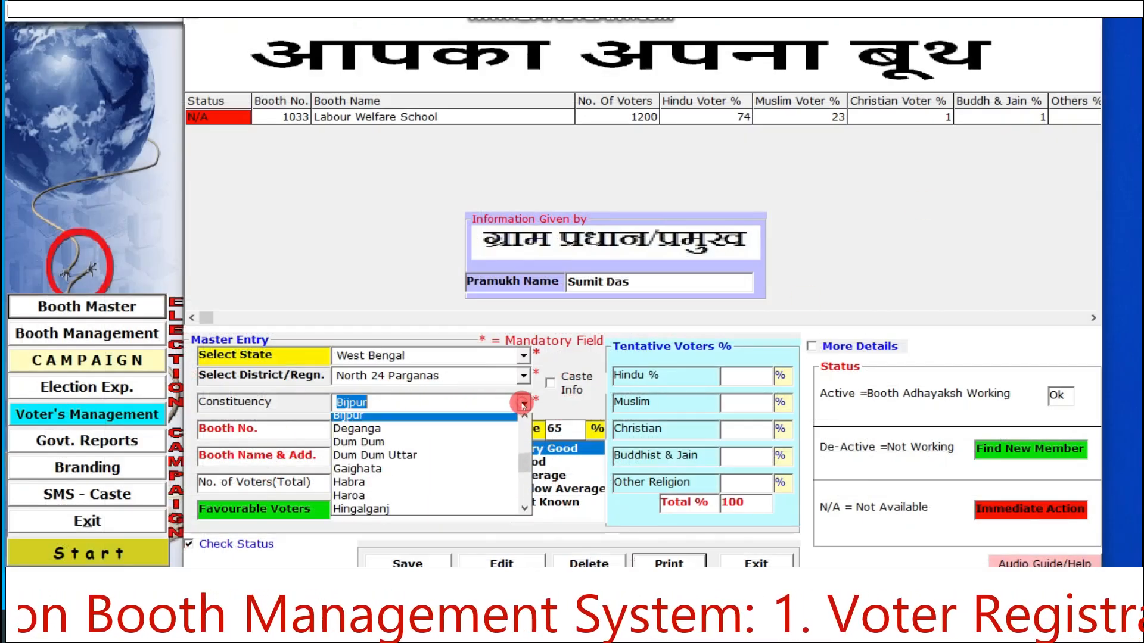
click(523, 403)
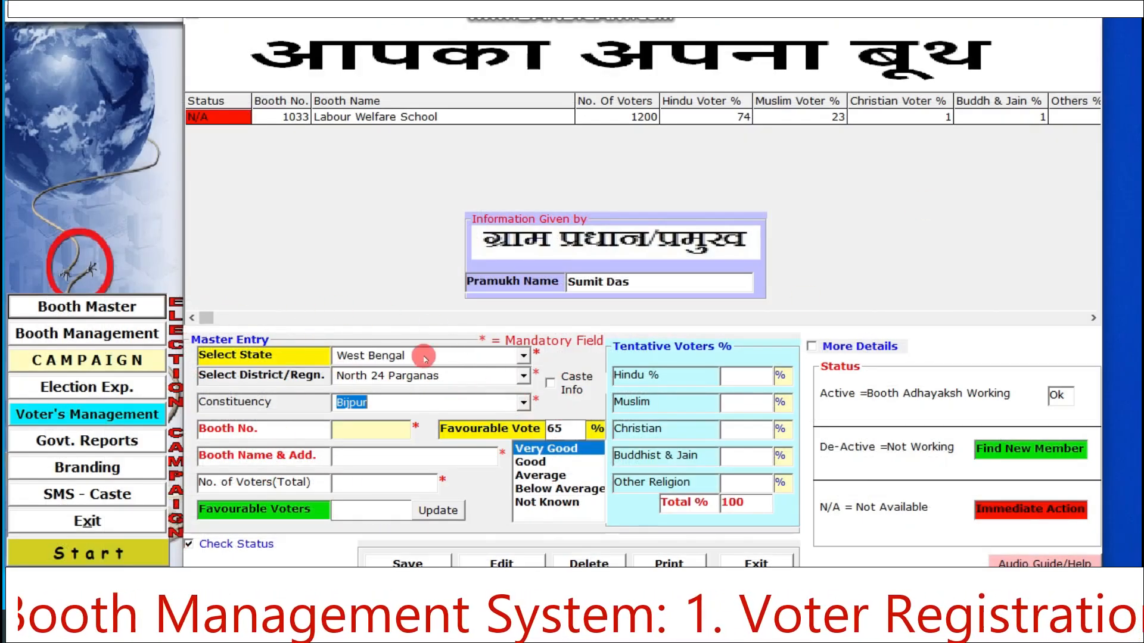
- Examine the booth-wise caste list, including its caste details with surnames, and close it
click(549, 382)
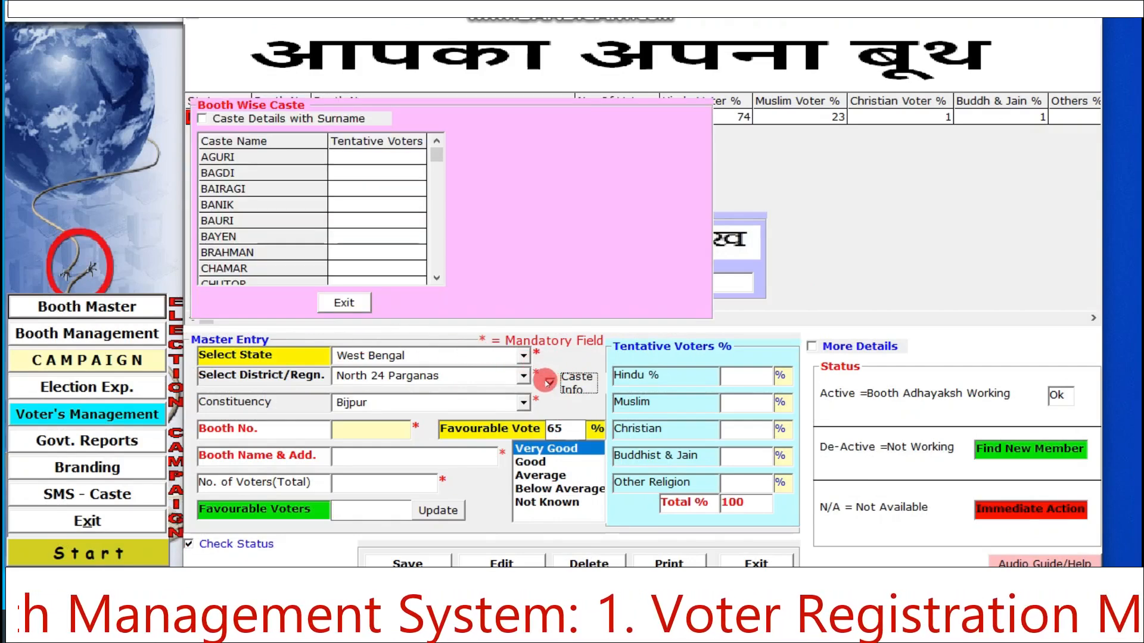
drag(436, 278, 434, 278)
click(250, 124)
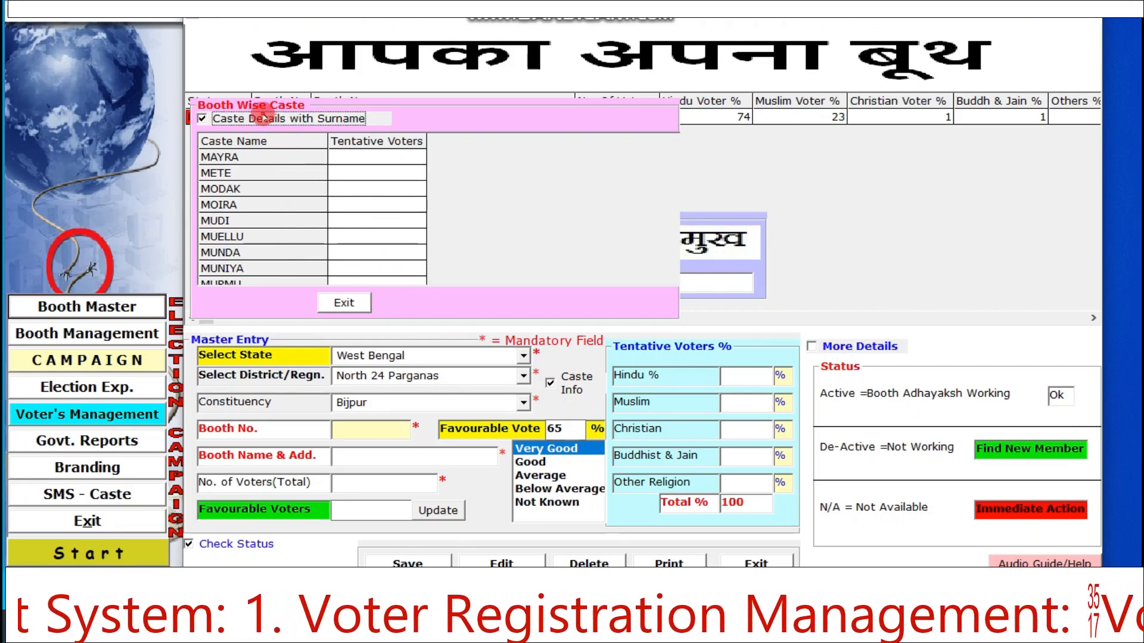
click(262, 116)
click(344, 303)
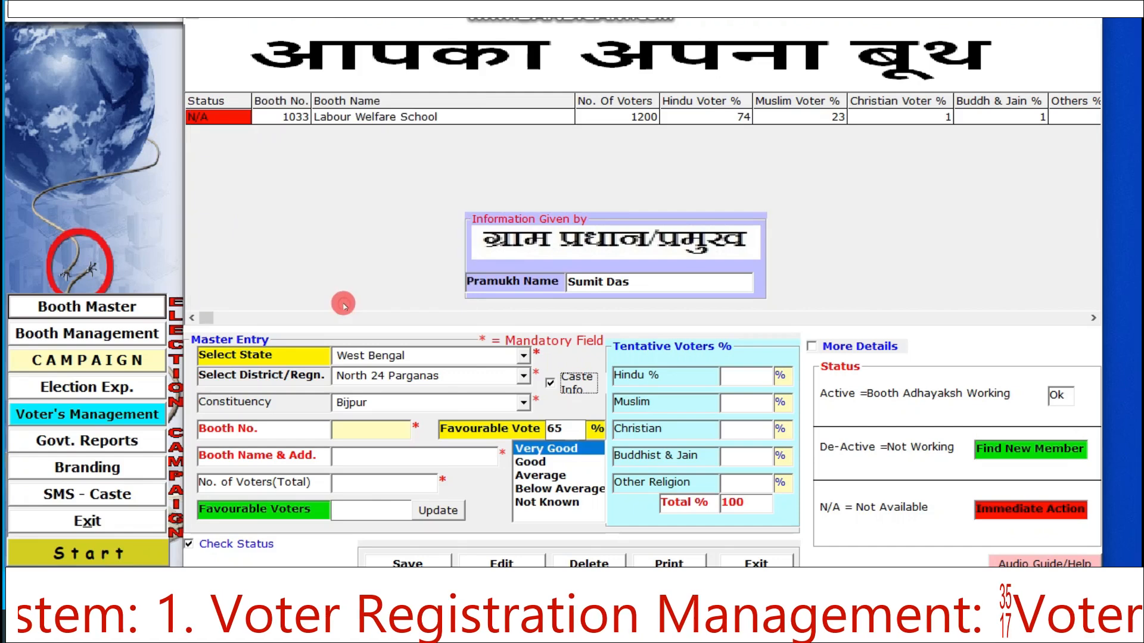
- Load the saved Labour Welfare School record into the form and check its additional head count details
click(390, 116)
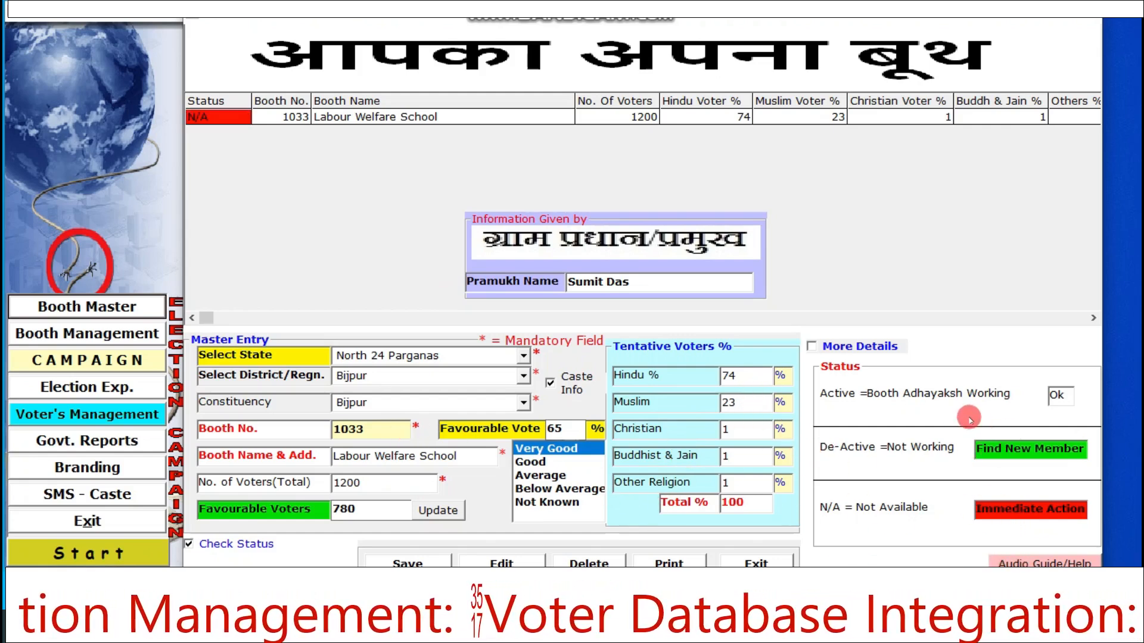
click(827, 346)
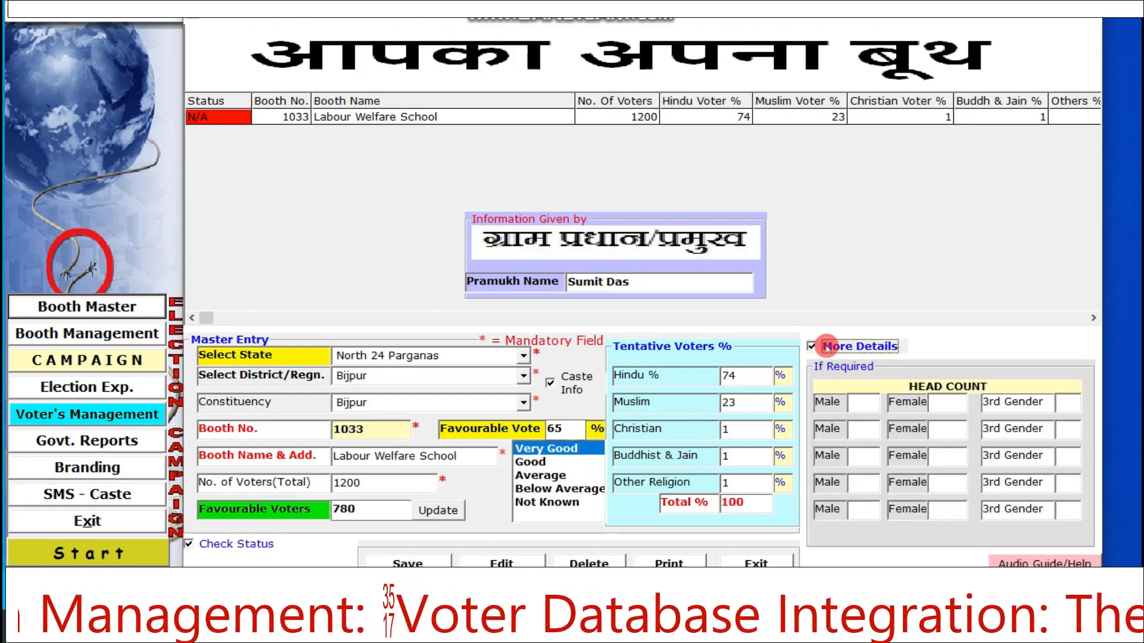
click(826, 346)
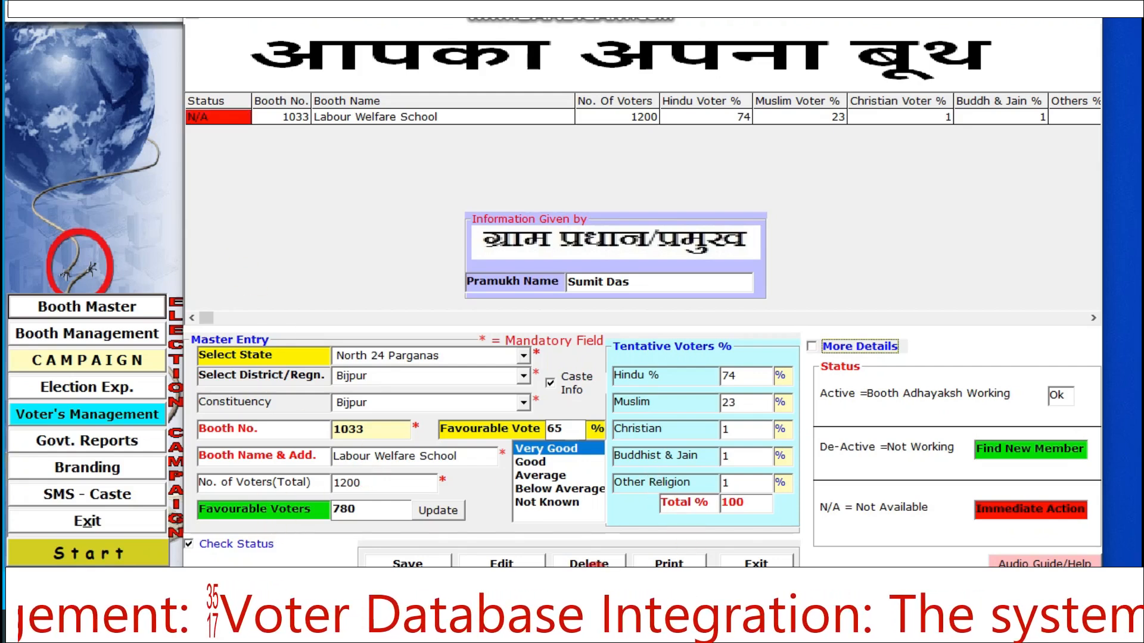
- Try to print the booth report with the loaded record, and close the booth entry form
click(660, 556)
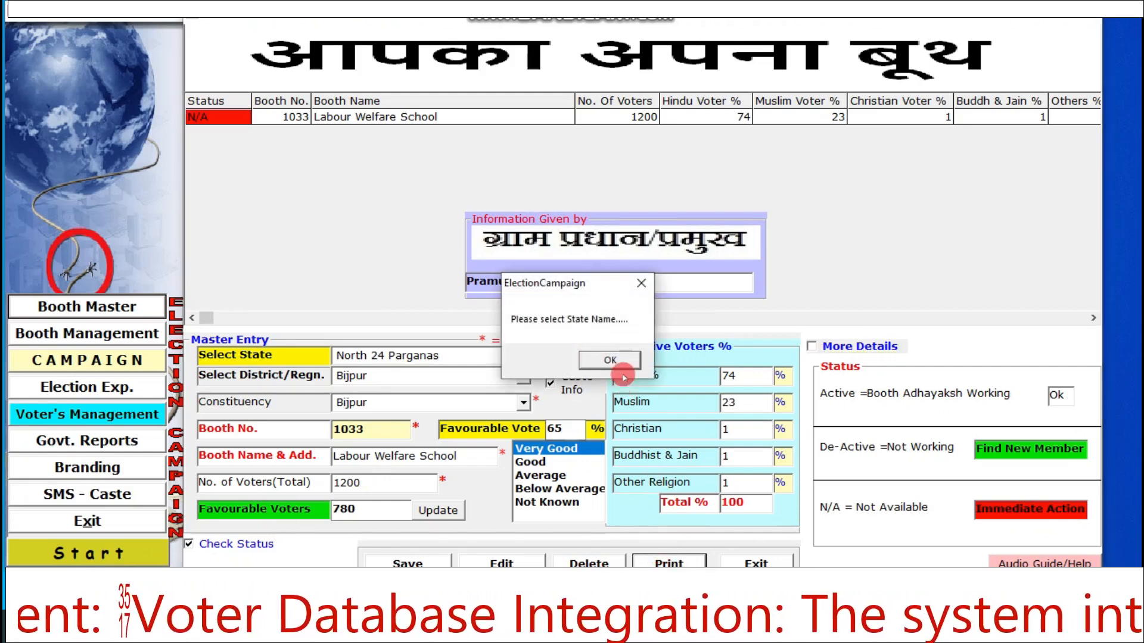
click(619, 360)
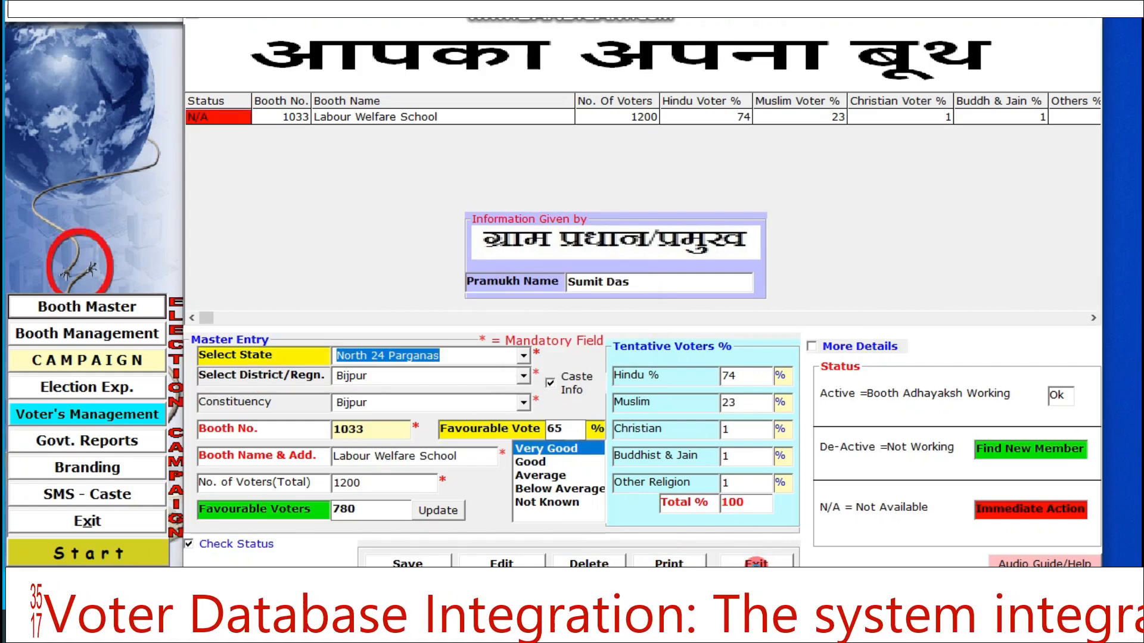
click(756, 562)
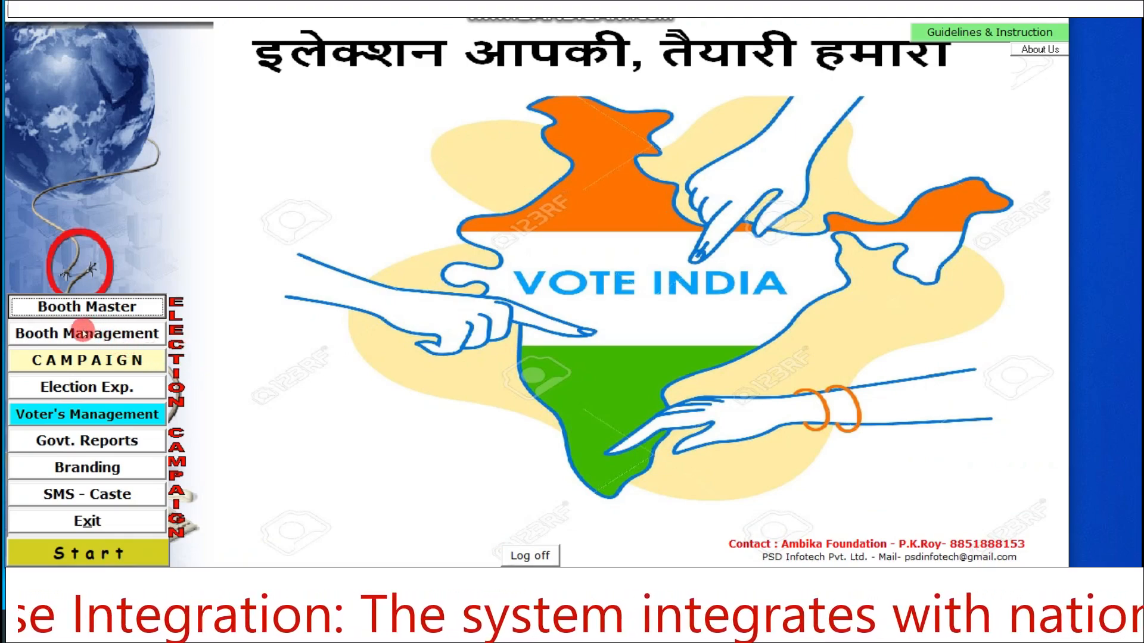
- Open the Booth Master form in the Booth Management module and look through the booth list to its end
click(80, 334)
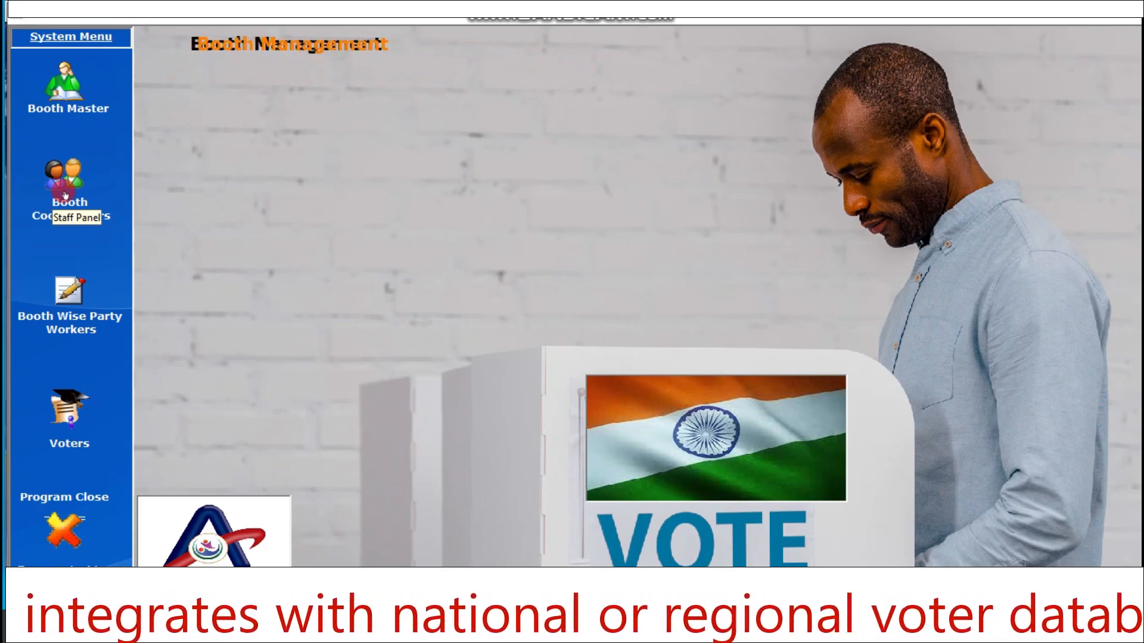
click(61, 97)
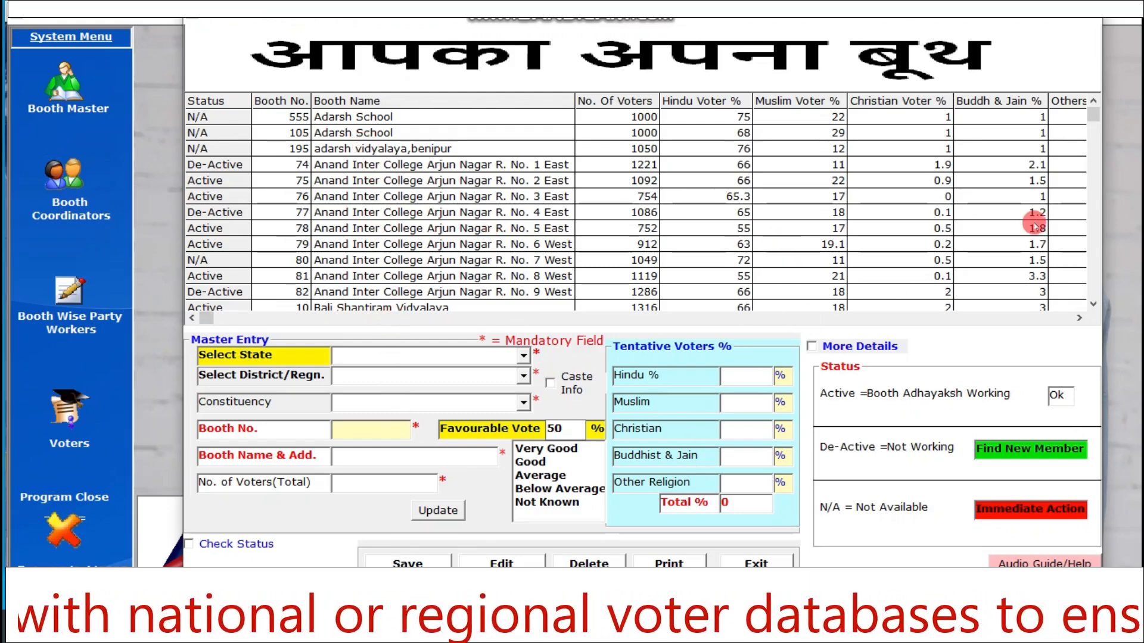
click(1096, 299)
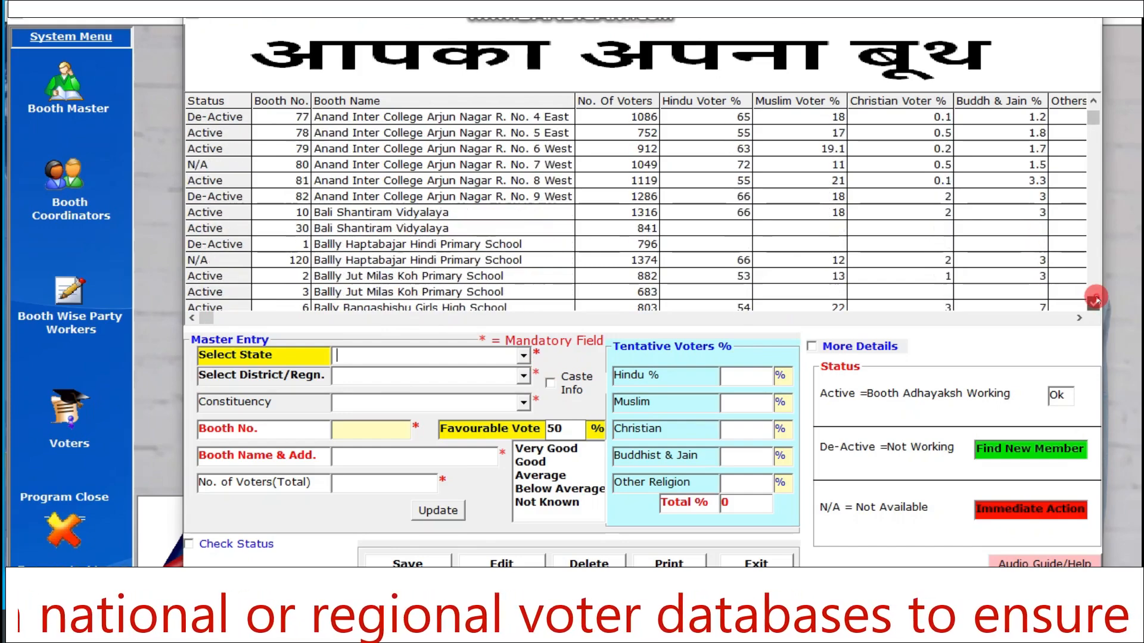
click(1093, 294)
click(1092, 295)
click(1093, 295)
click(1093, 294)
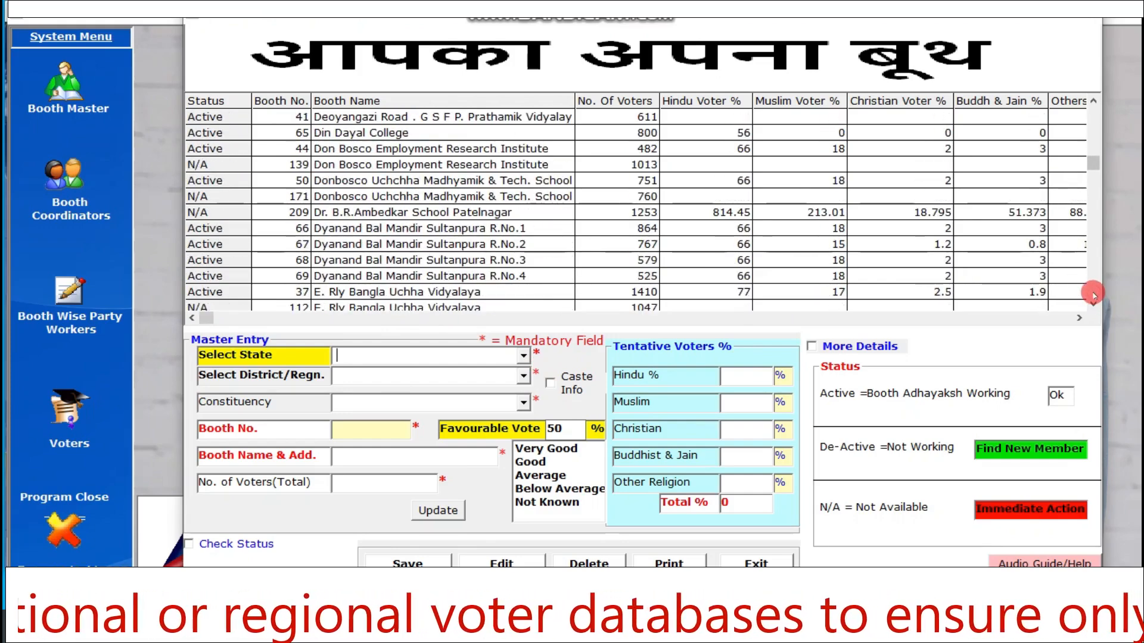
click(1093, 294)
click(1093, 295)
click(1093, 295)
click(1094, 294)
click(1093, 295)
click(1094, 294)
click(1094, 294)
click(1093, 295)
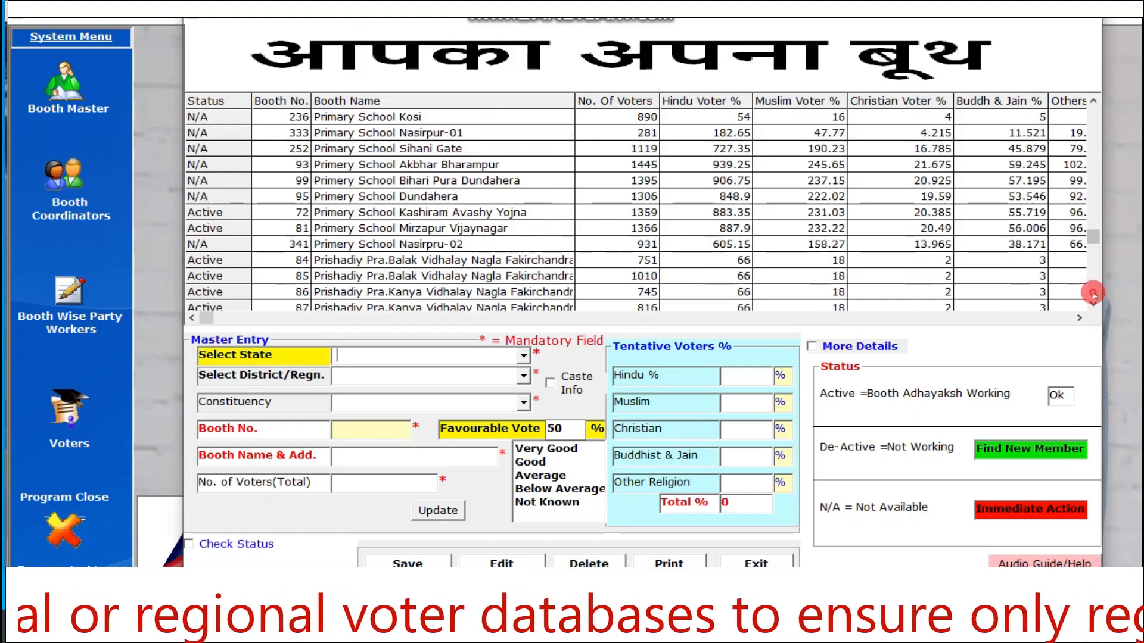
click(1093, 294)
click(1093, 294)
click(1094, 294)
click(1094, 294)
click(1093, 294)
click(1093, 294)
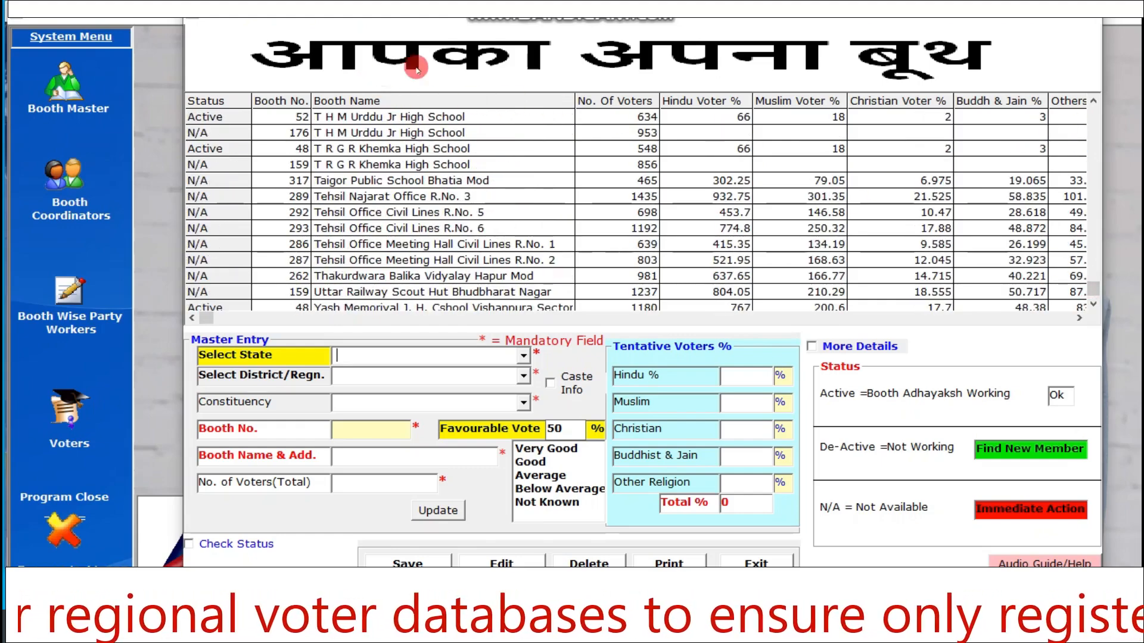
- View several booth records near the end of the list in the form, including booth 287 and T H M Urddu Jr High School booth 176
click(421, 260)
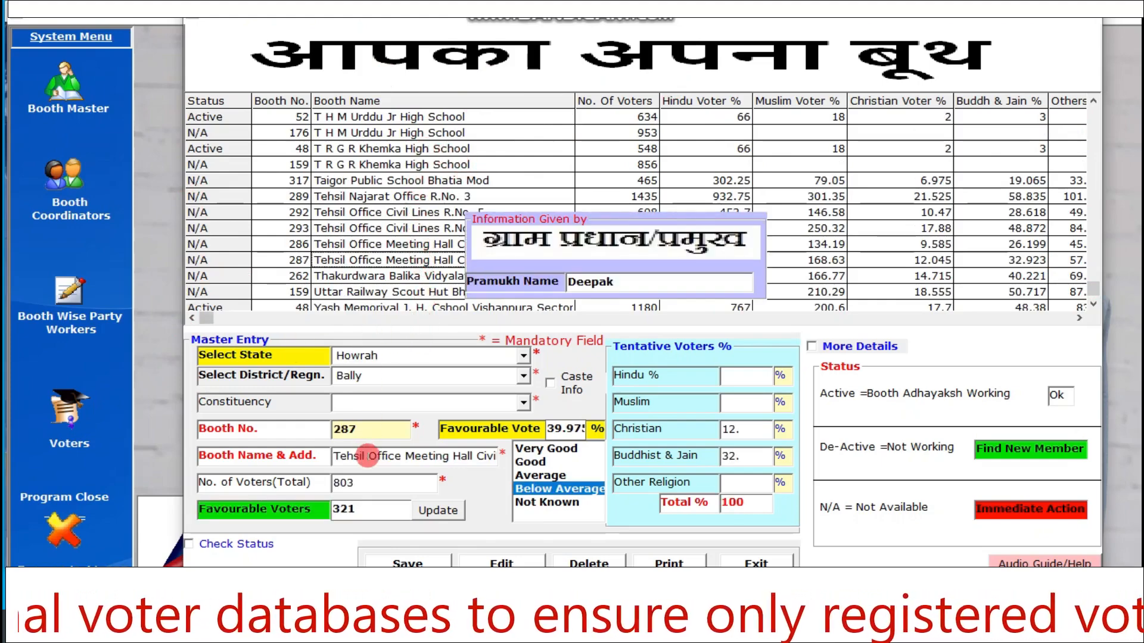
click(419, 198)
click(401, 165)
click(392, 262)
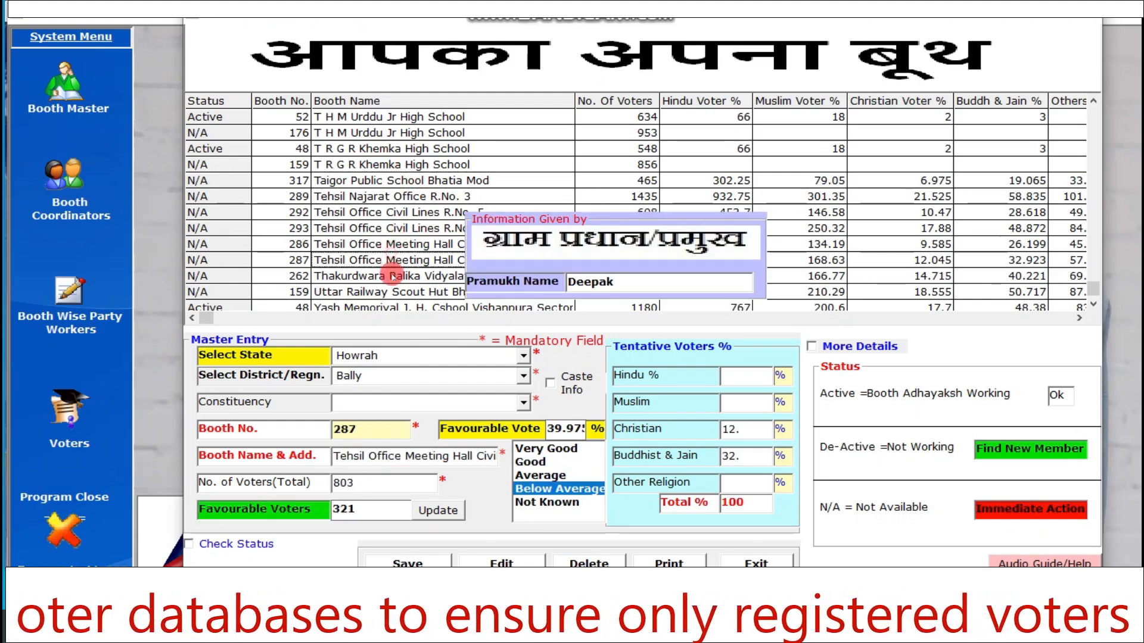
click(390, 164)
click(387, 132)
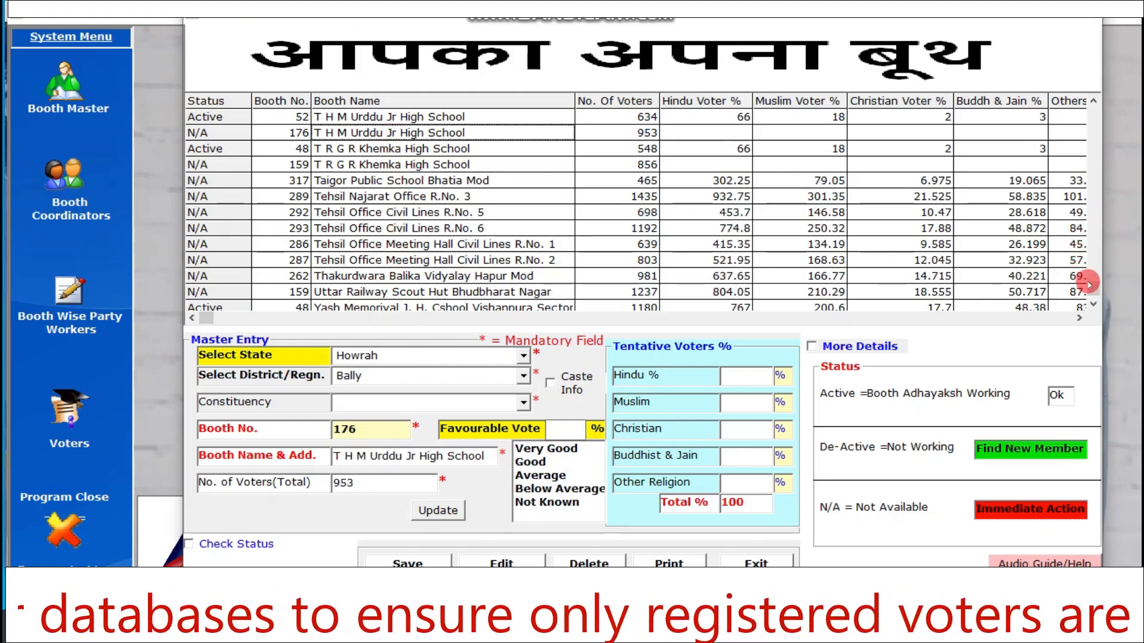
- Turn on status checking for the booth list and view the records of booths 75 and 195 from its beginning
drag(1089, 287, 1084, 109)
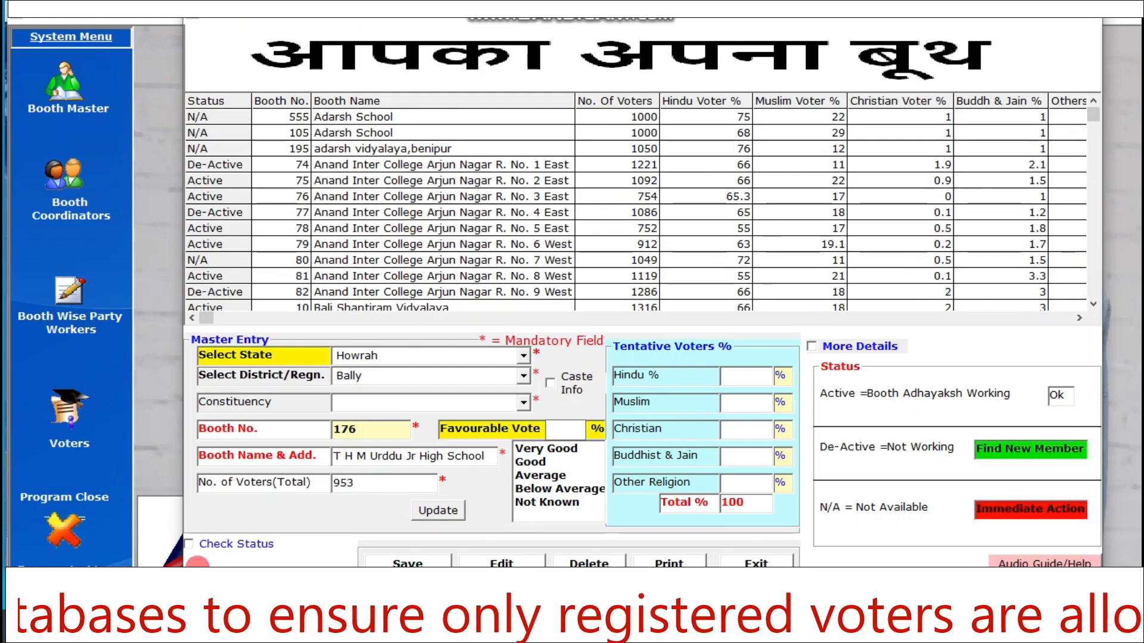
click(205, 543)
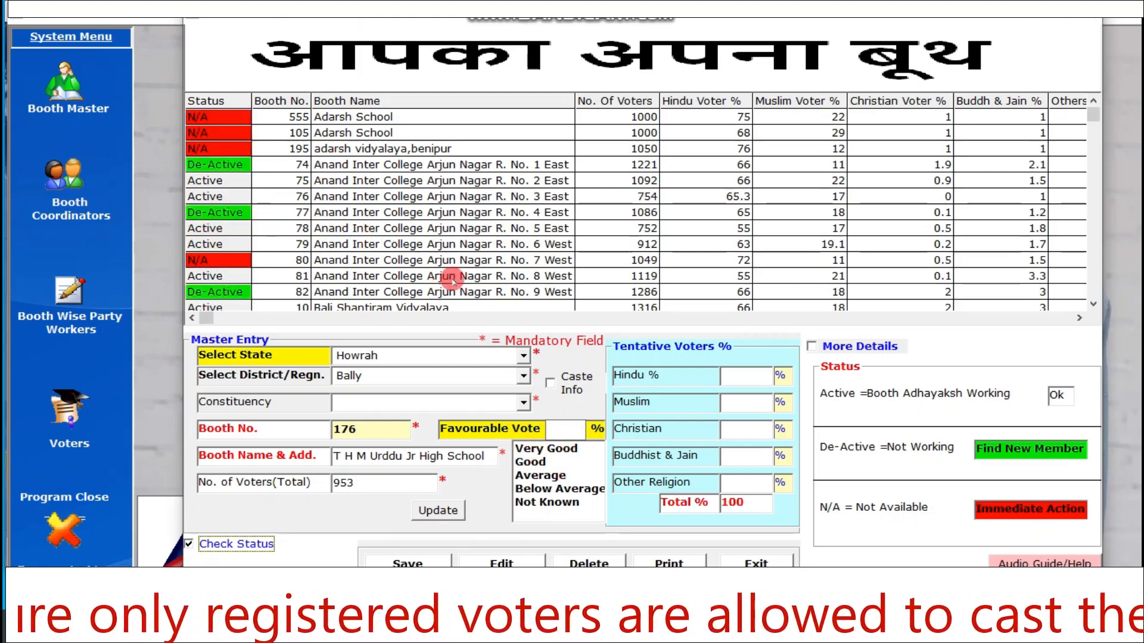
click(445, 244)
click(431, 181)
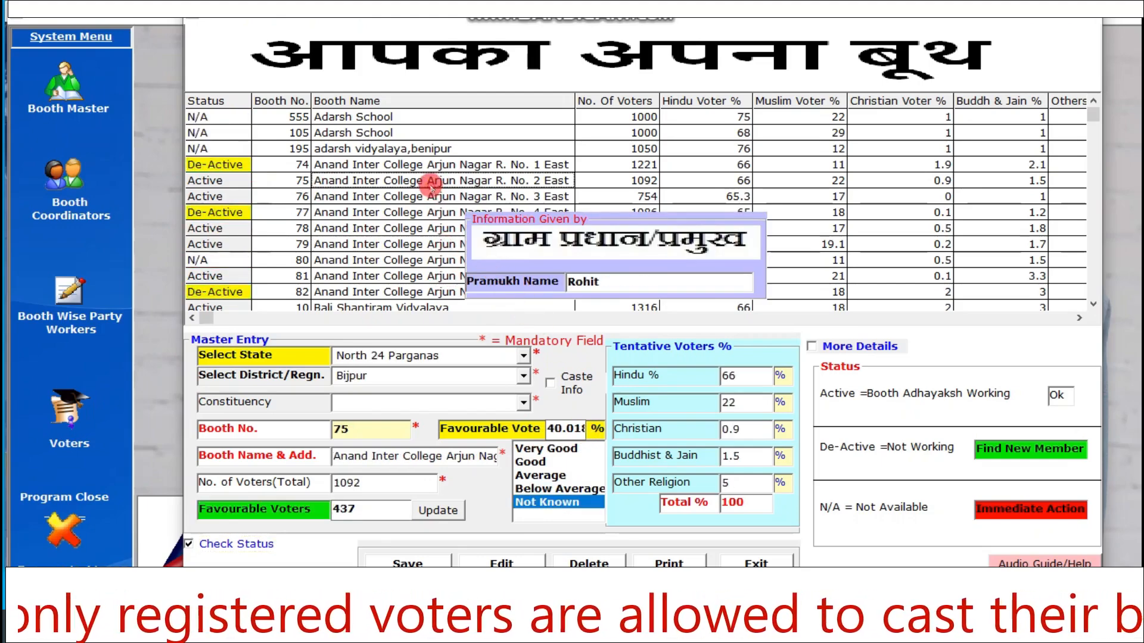
click(425, 154)
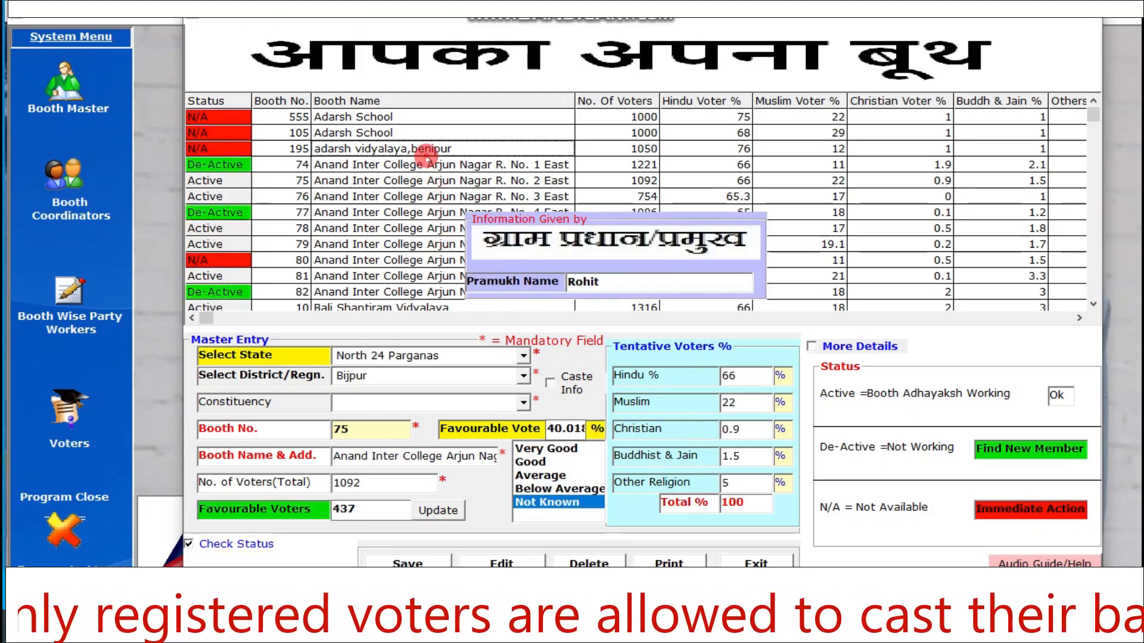
- View the records of Bally Chaitalpara M. F. Primary School booths 10 and 4 in the form
click(1095, 189)
click(411, 229)
click(387, 275)
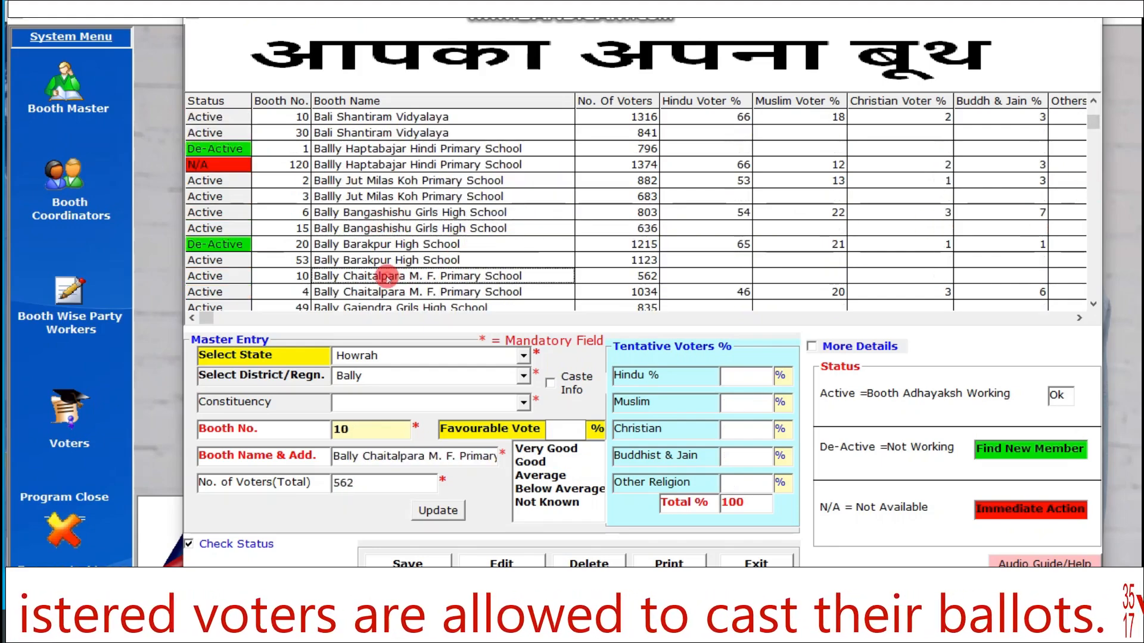
click(357, 292)
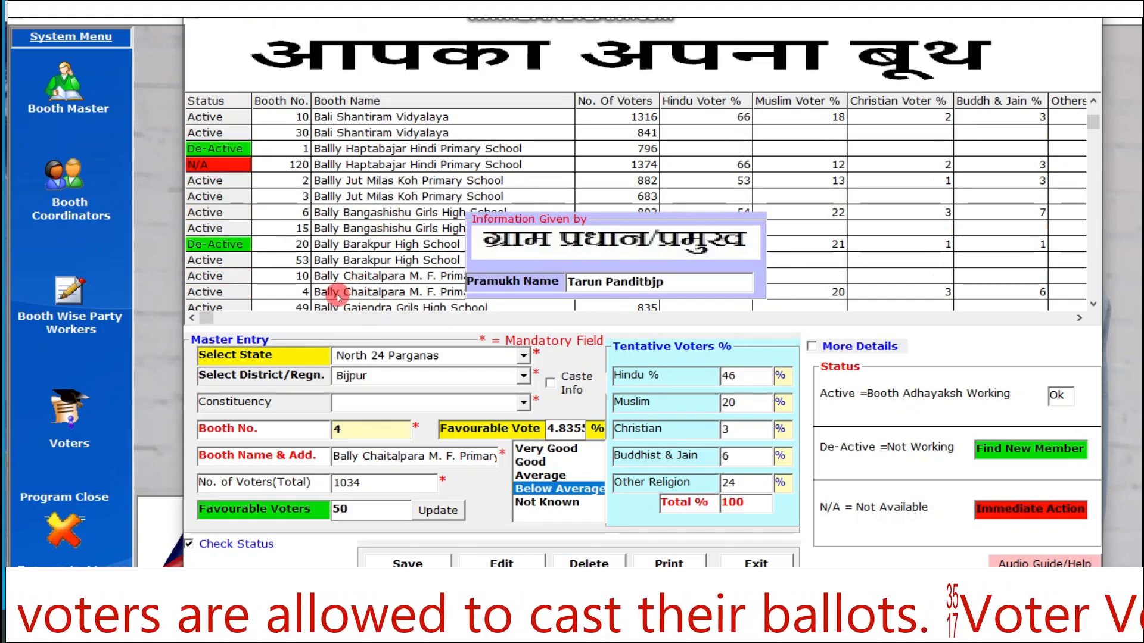
- View the records of Taigor Public School Bhatia Mod and T R G R Khemka High School booth 48, and close the form
scroll(383, 232, down, 20)
click(391, 180)
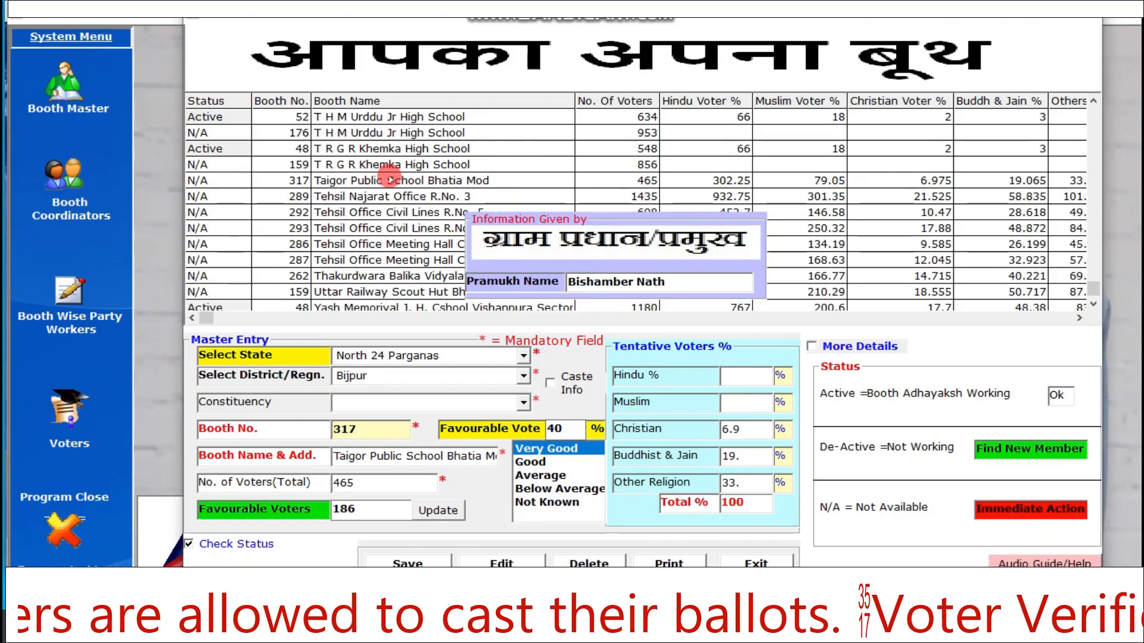
click(467, 150)
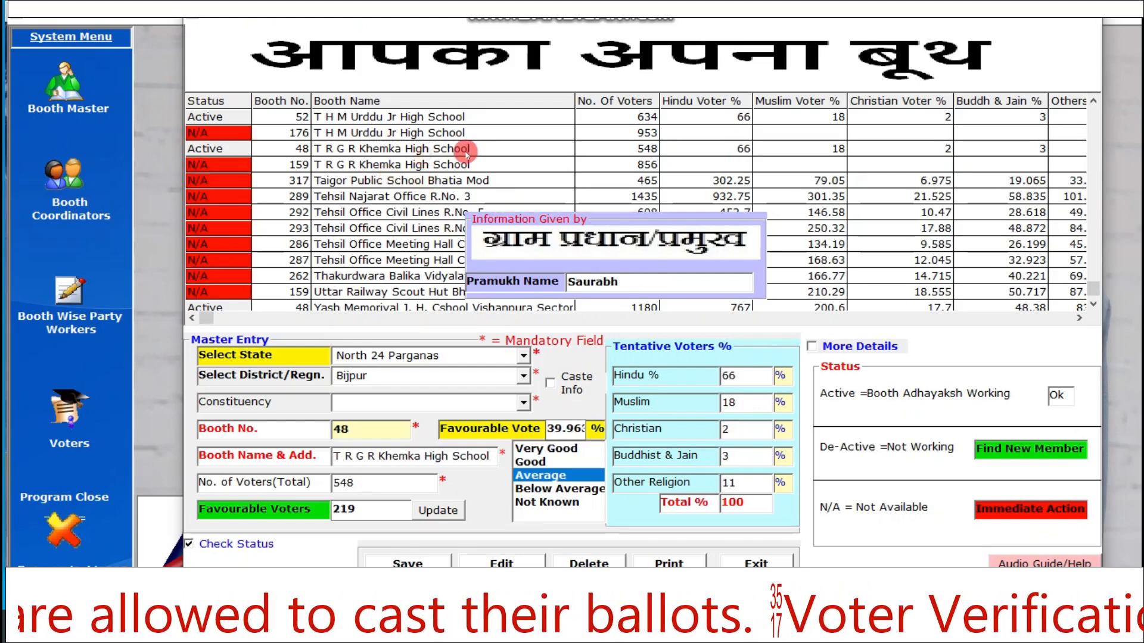
click(746, 561)
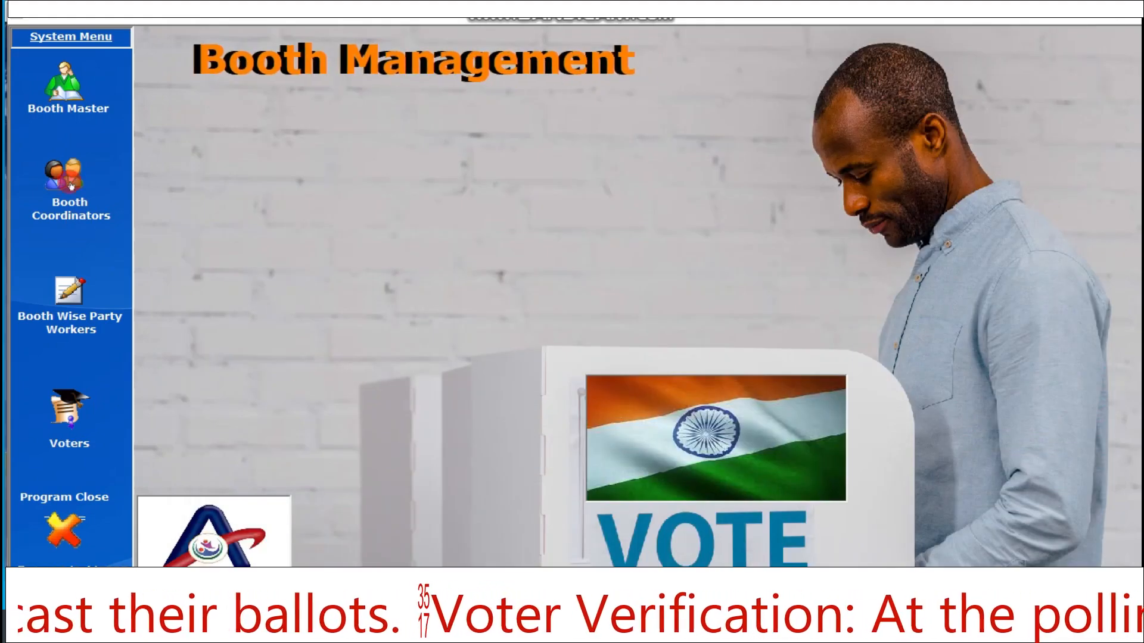